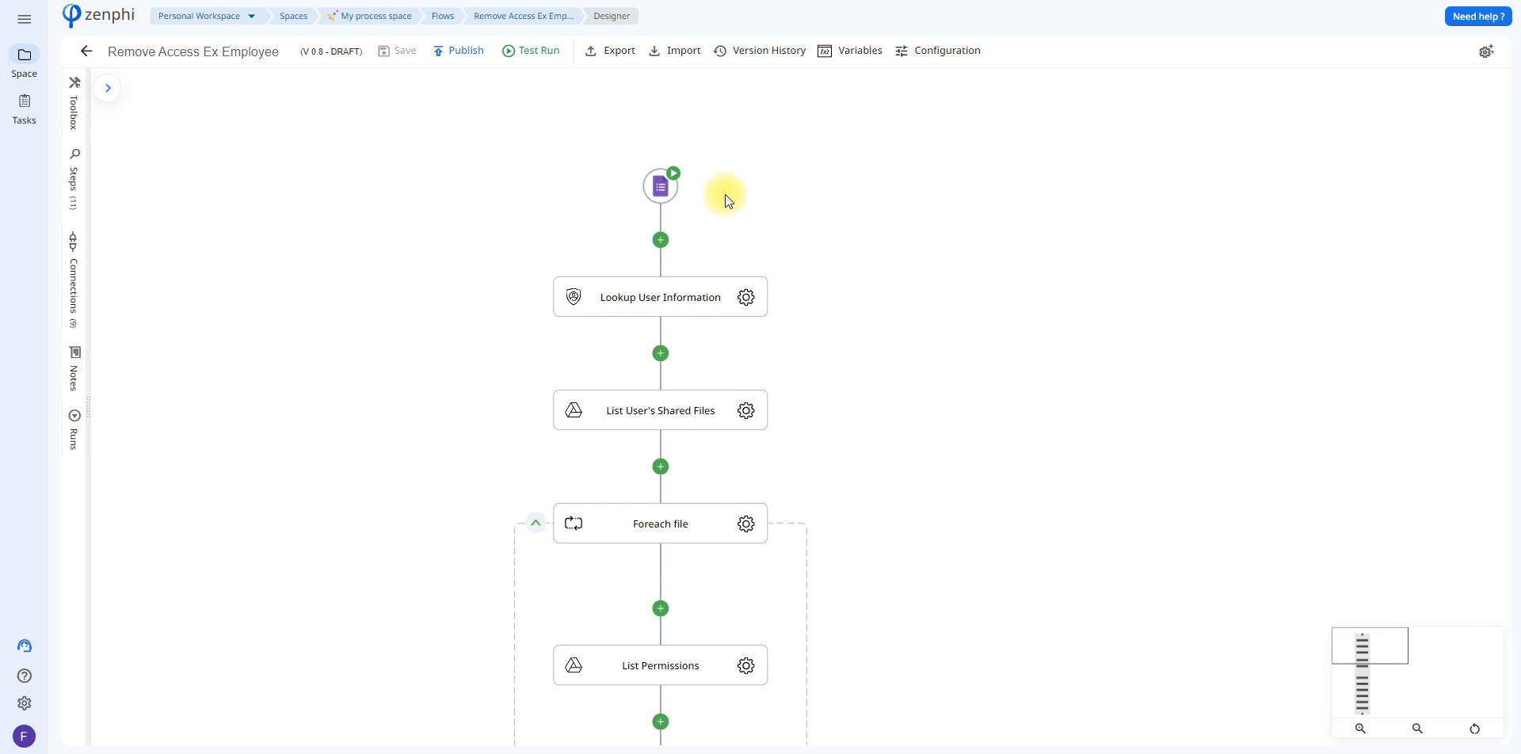
Inspect the Google Forms trigger's connection settings and the form for creating a new connection, without creating one
click(670, 198)
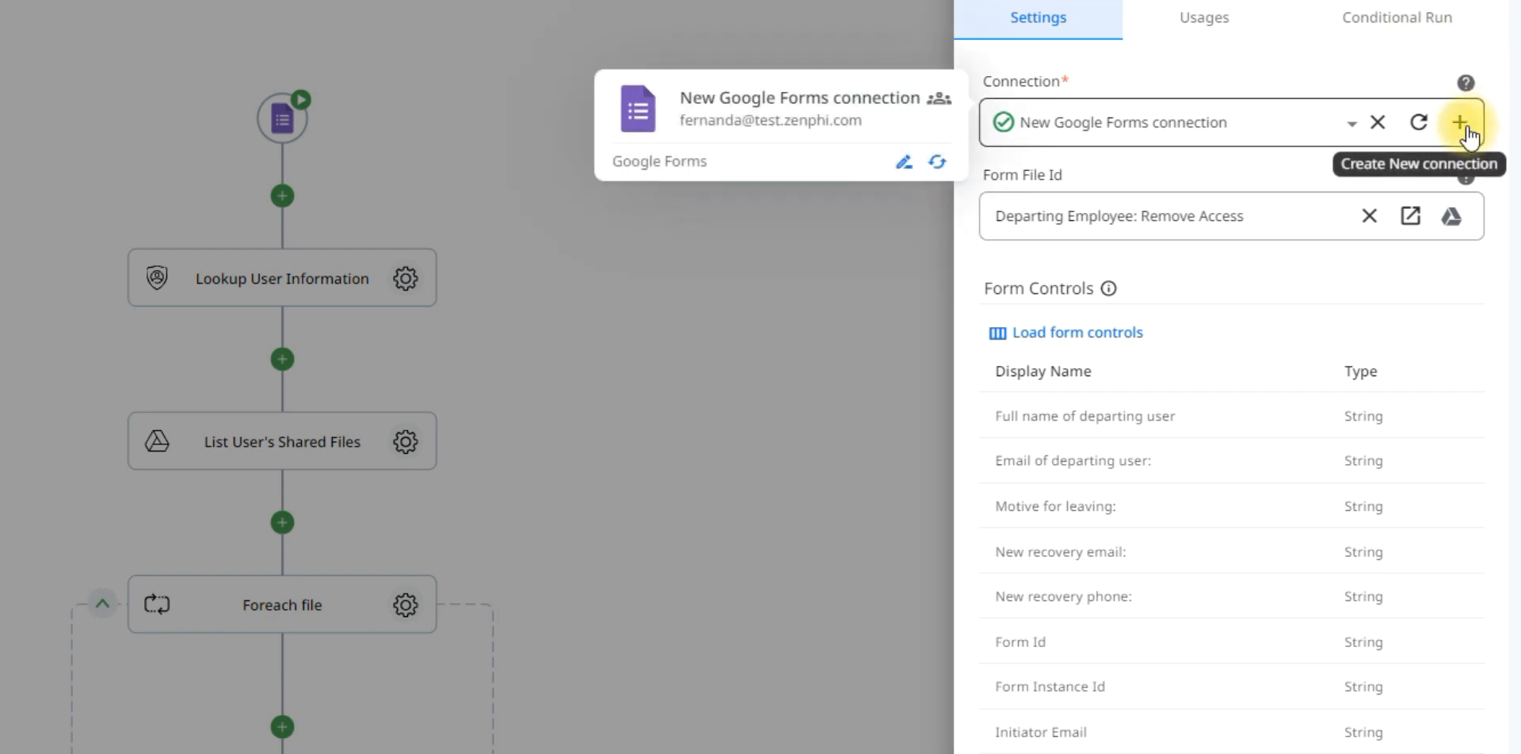
click(1463, 129)
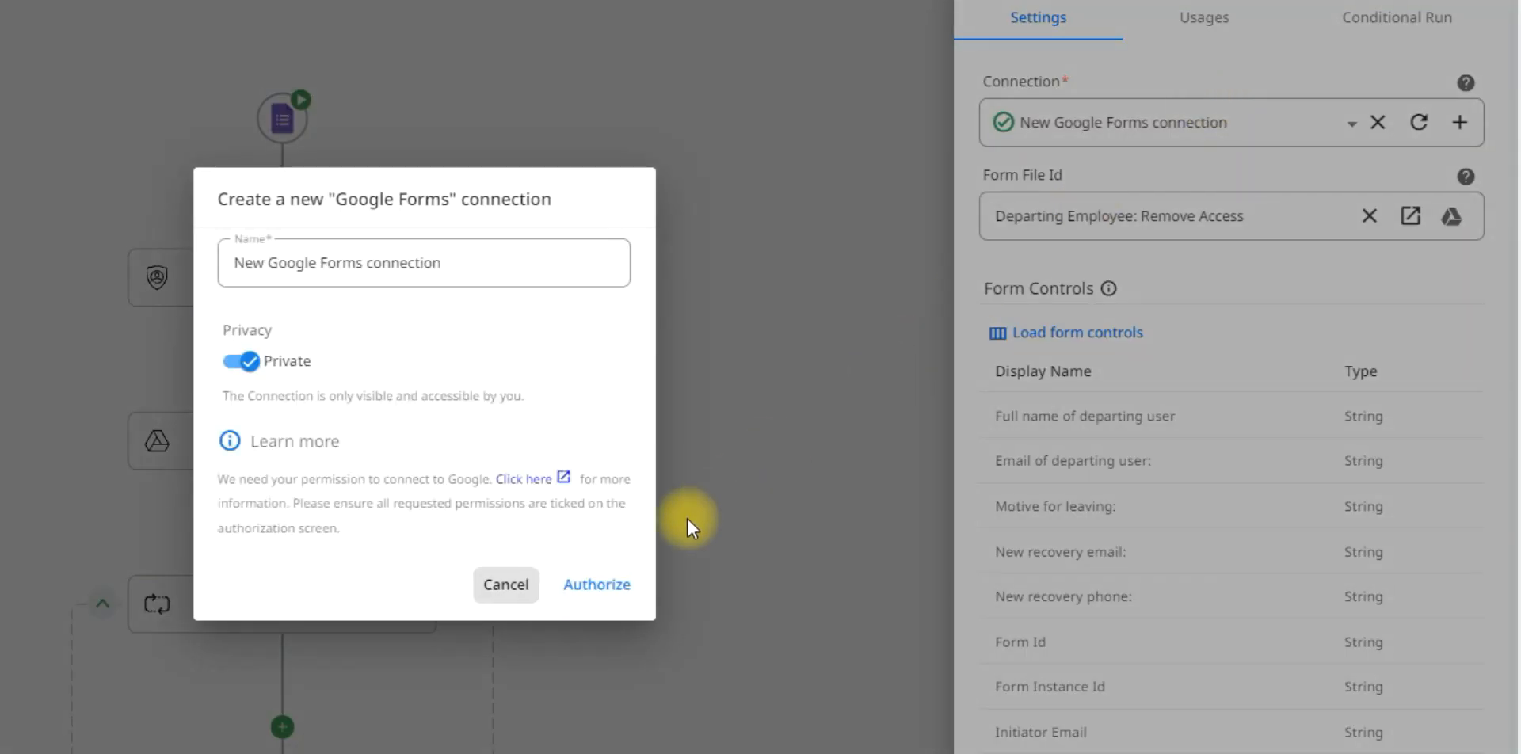
click(507, 588)
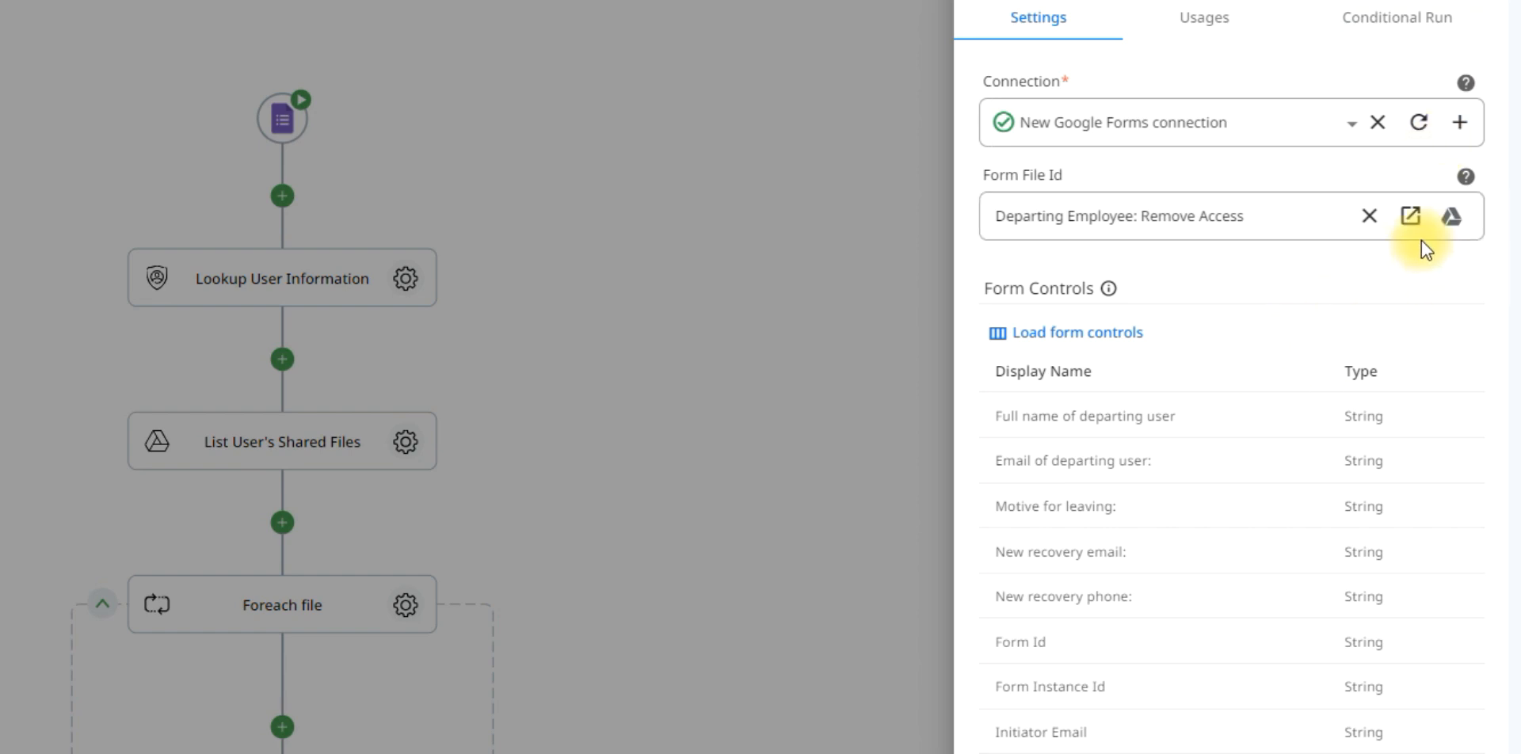
Review the questions in the "Departing Employee: Remove Access" Google Form used by the trigger
click(1453, 223)
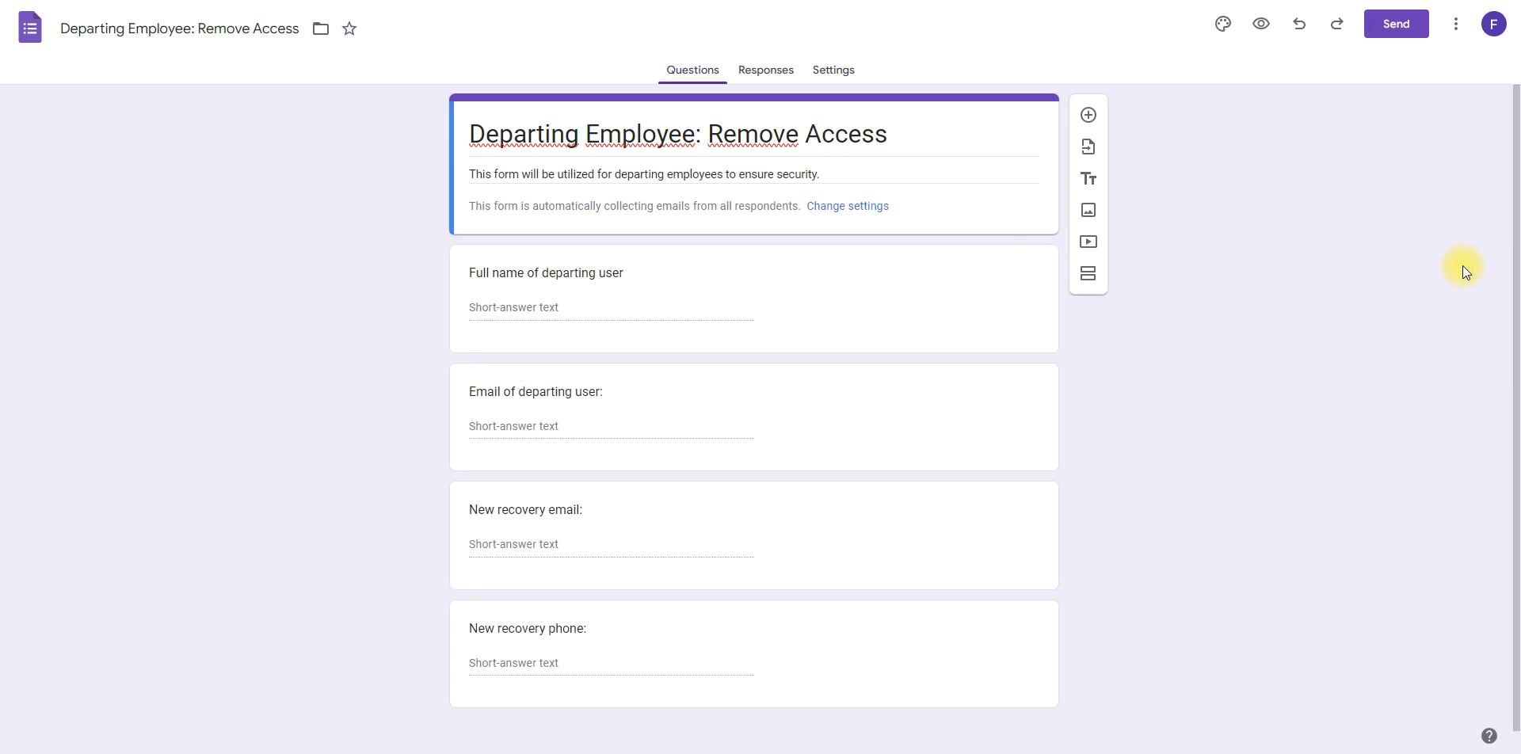
drag(1517, 184, 1519, 193)
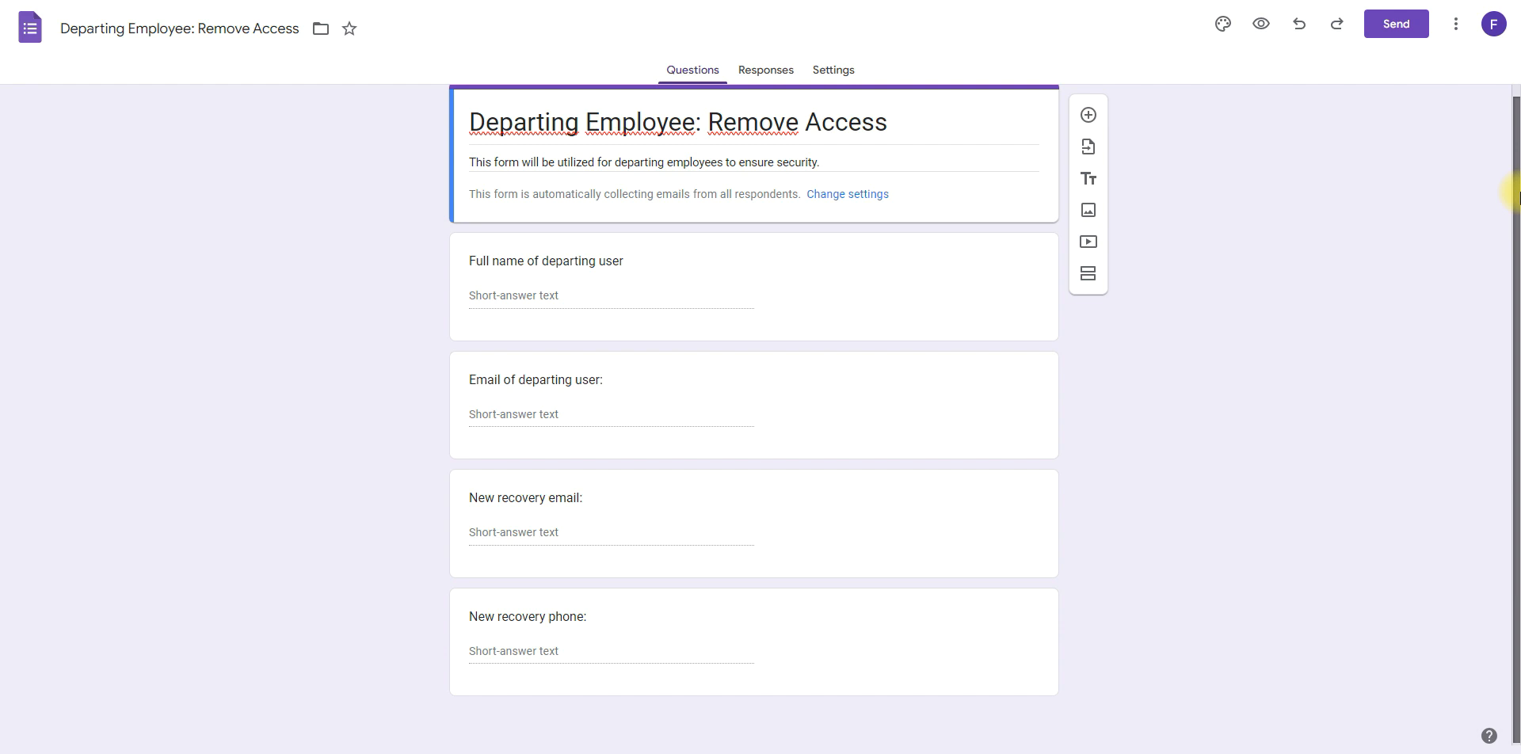
drag(1517, 194, 1484, 167)
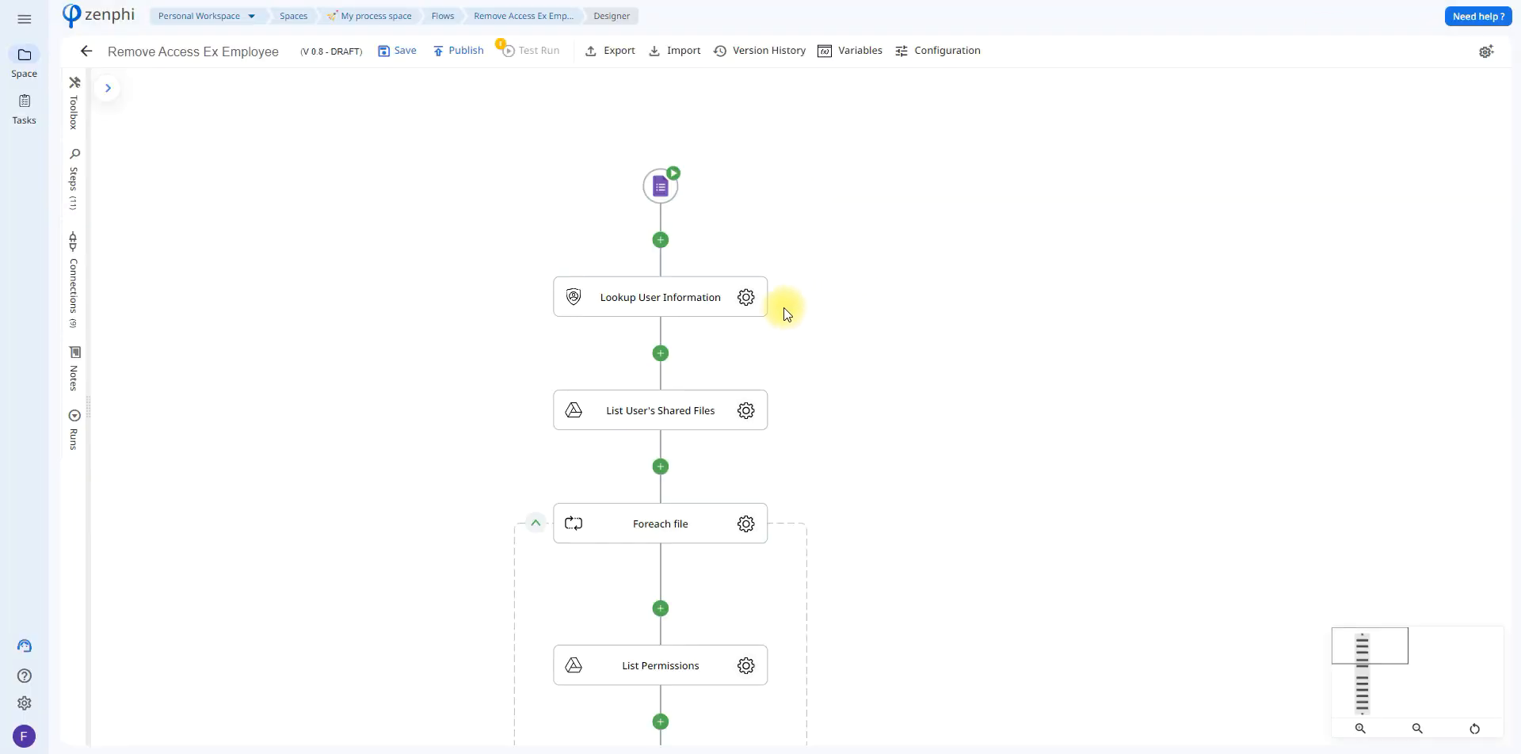
Review the Lookup User Information step's connection, its available trigger tokens for the user email, and the Information to return choices
click(752, 300)
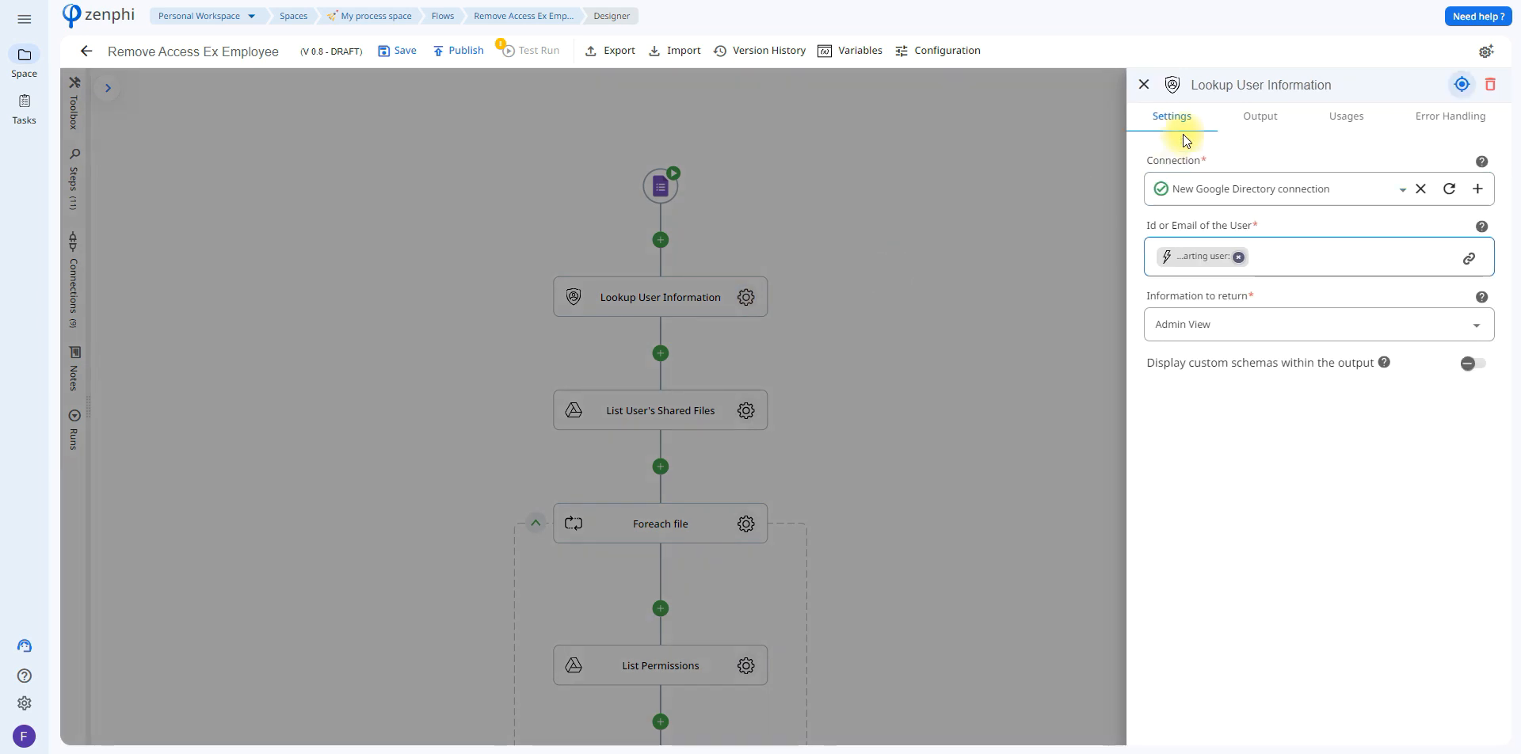
mouse_move(1267, 189)
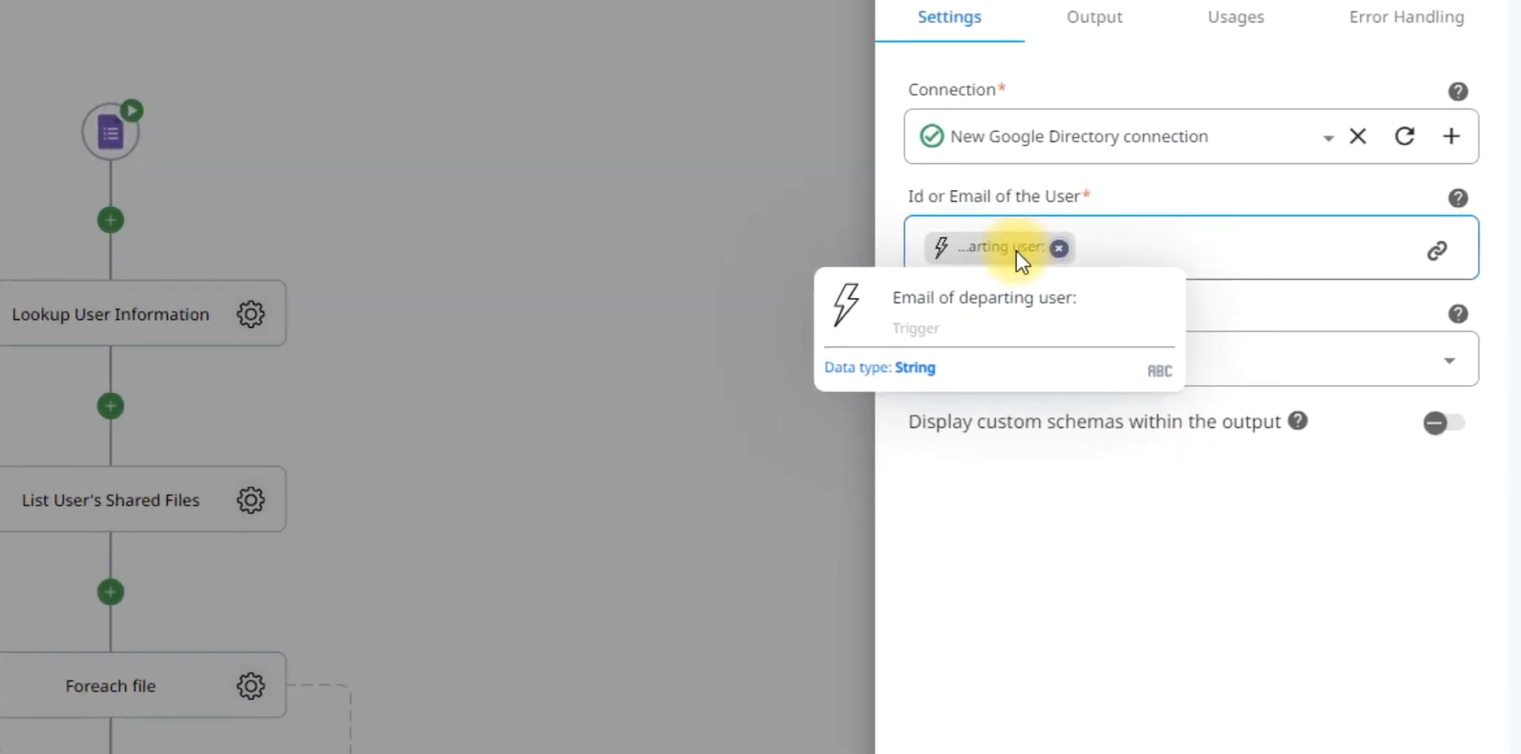
click(1435, 252)
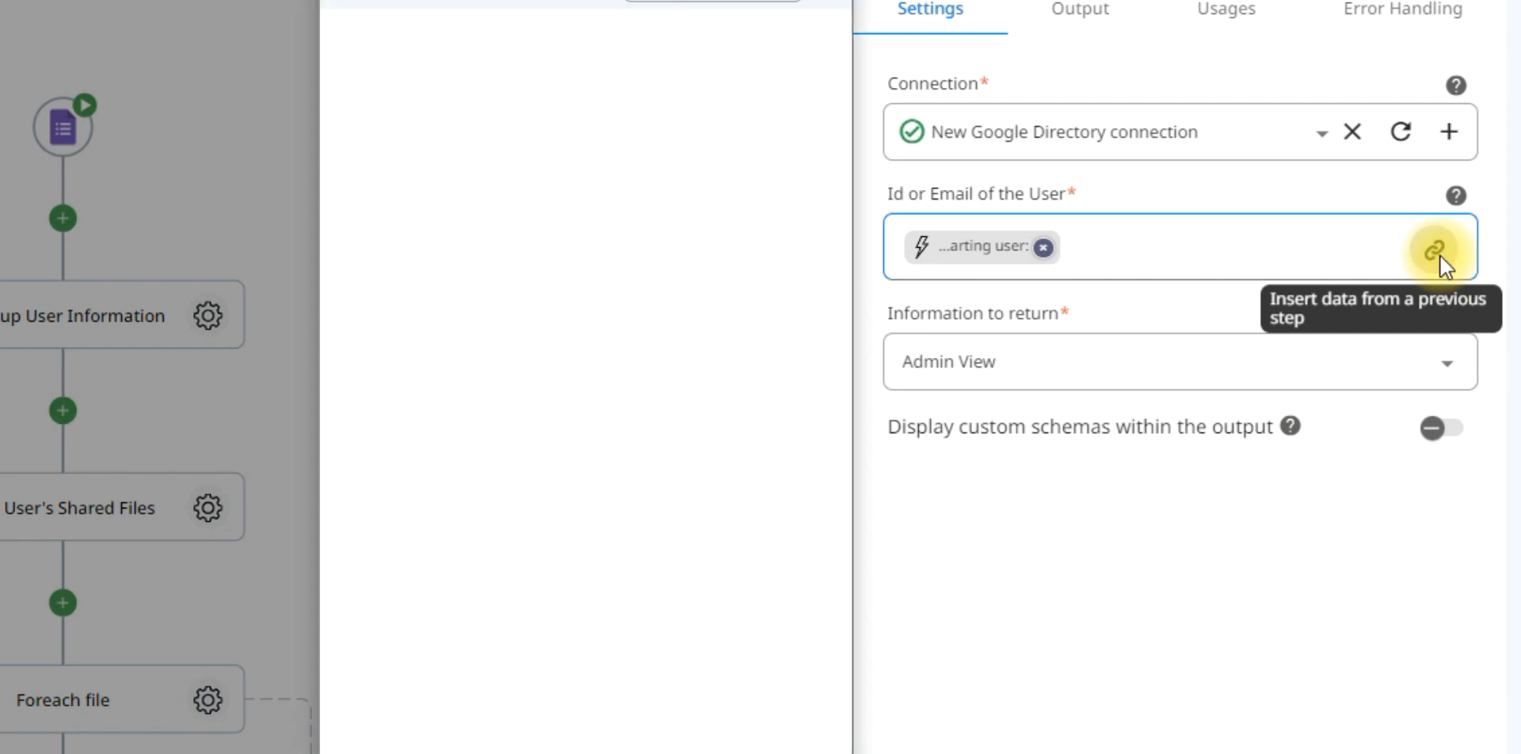
click(821, 91)
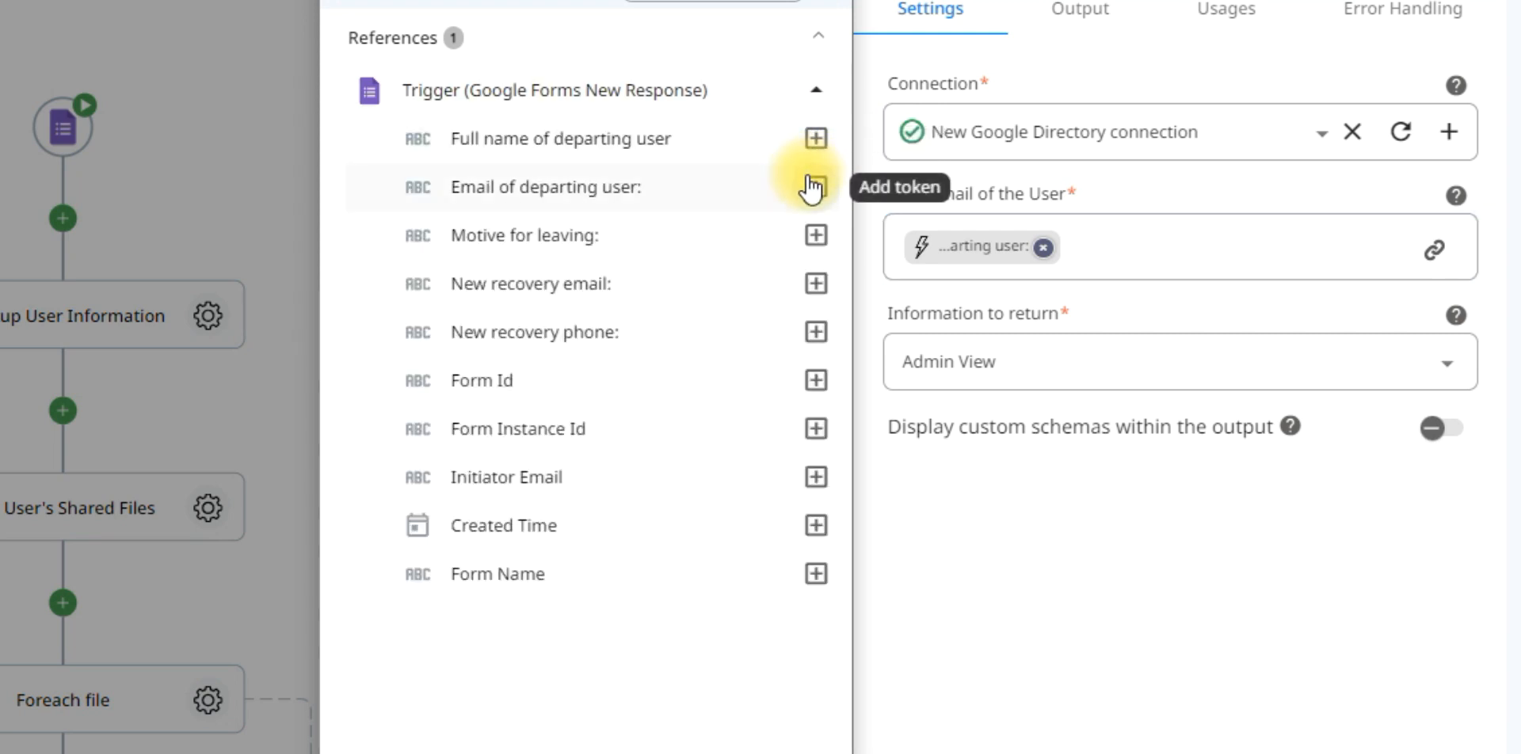
click(1152, 269)
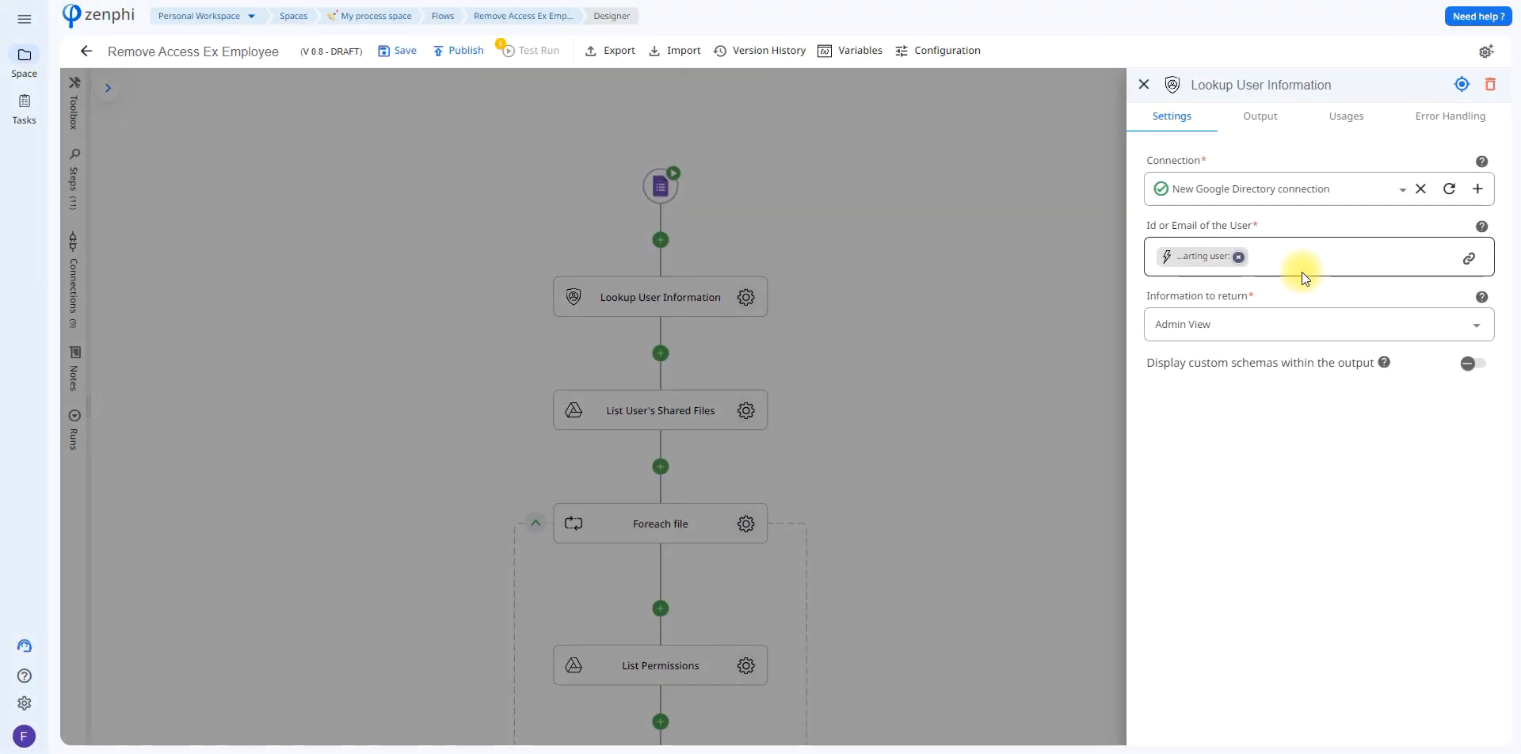
click(1257, 331)
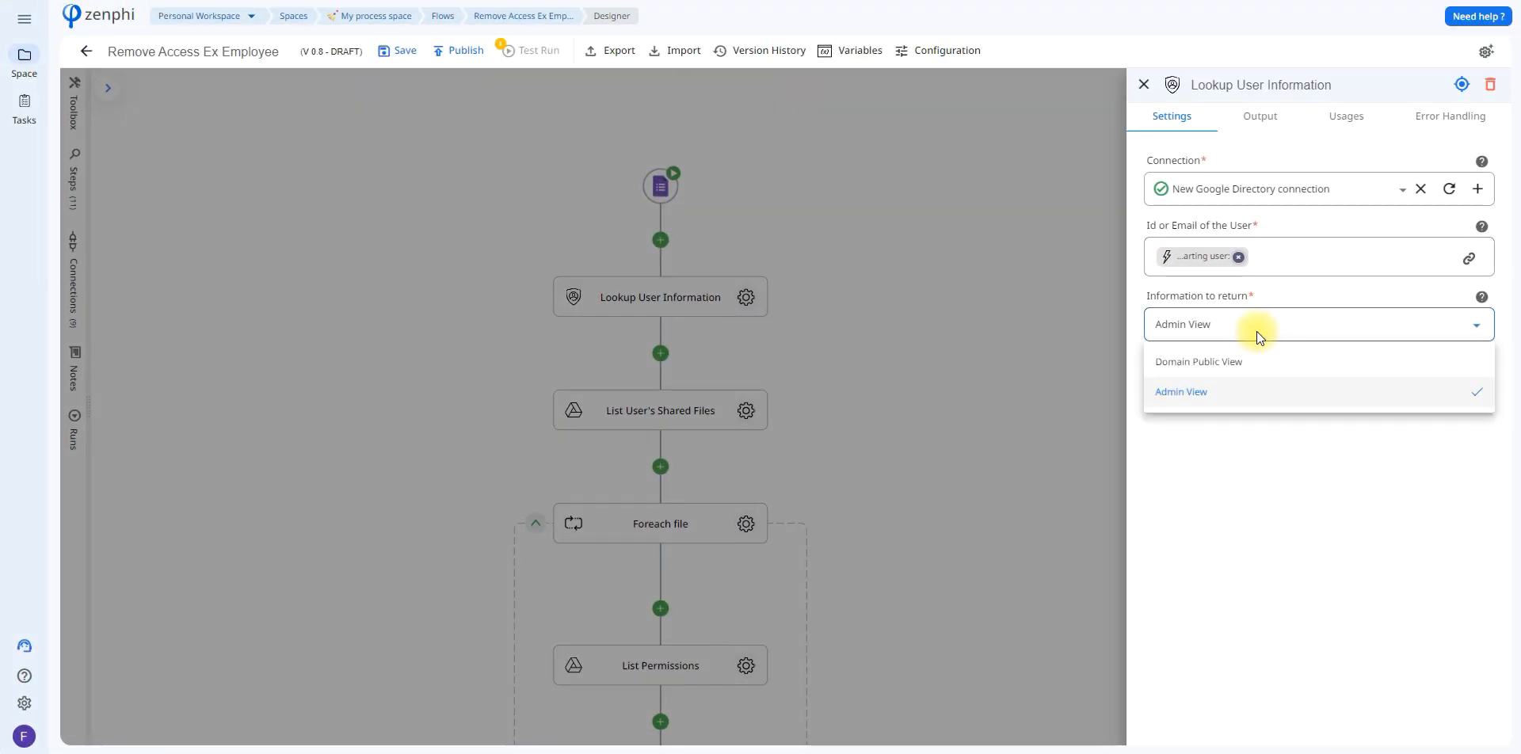
click(1256, 331)
click(976, 373)
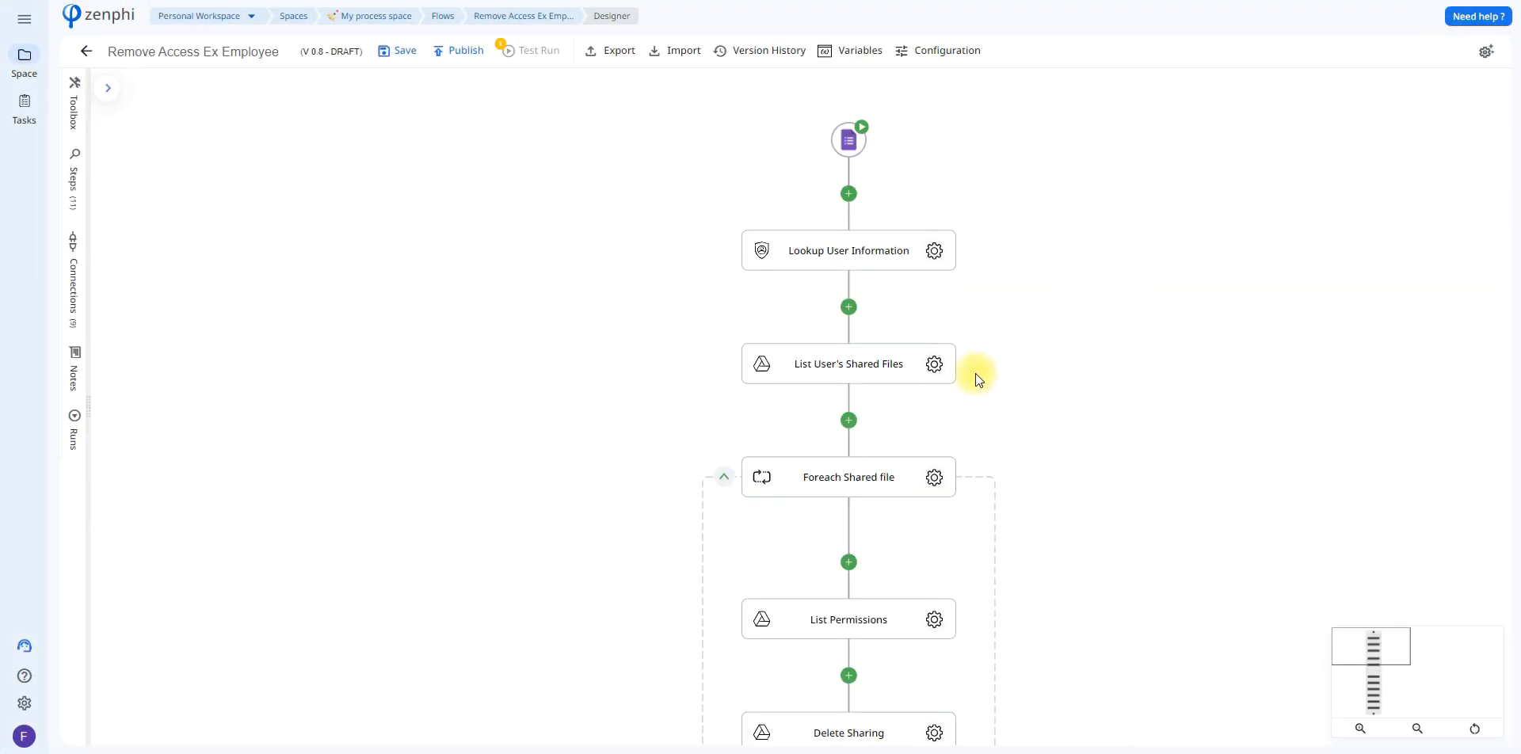
Inspect the List User's Shared Files step's new connection requirements and the Lookup User Information tokens available for User Email
click(934, 365)
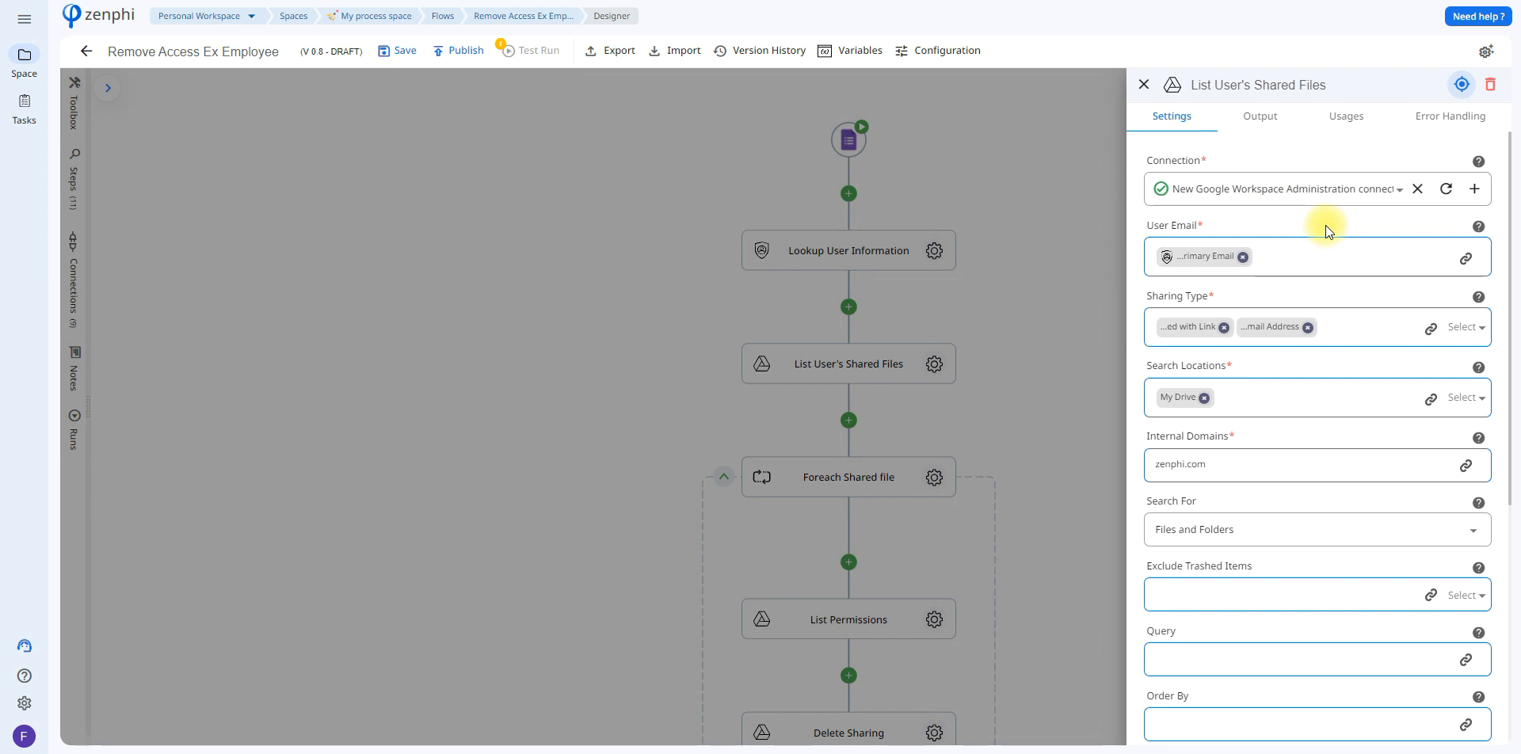
click(1475, 190)
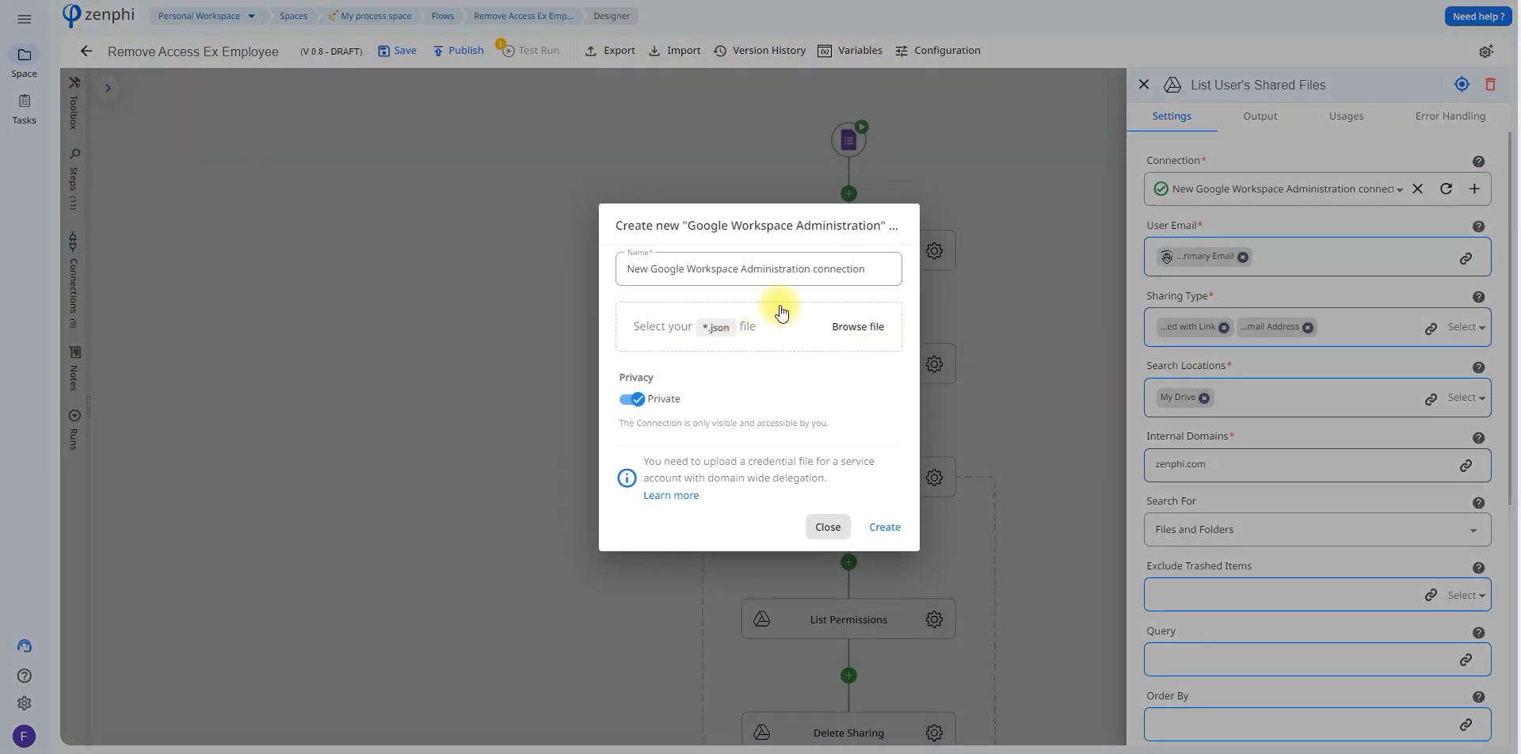
click(862, 313)
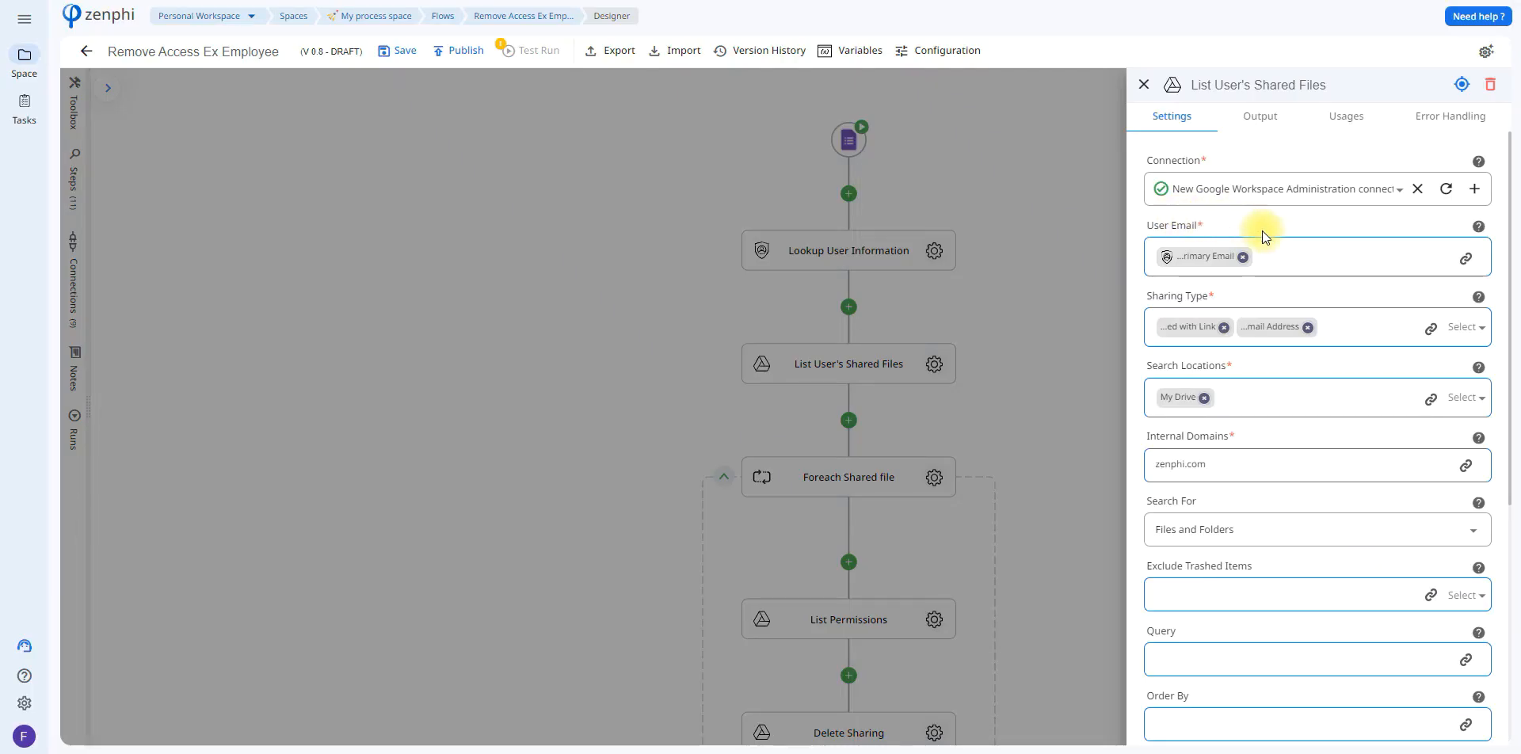
click(1460, 266)
click(1036, 164)
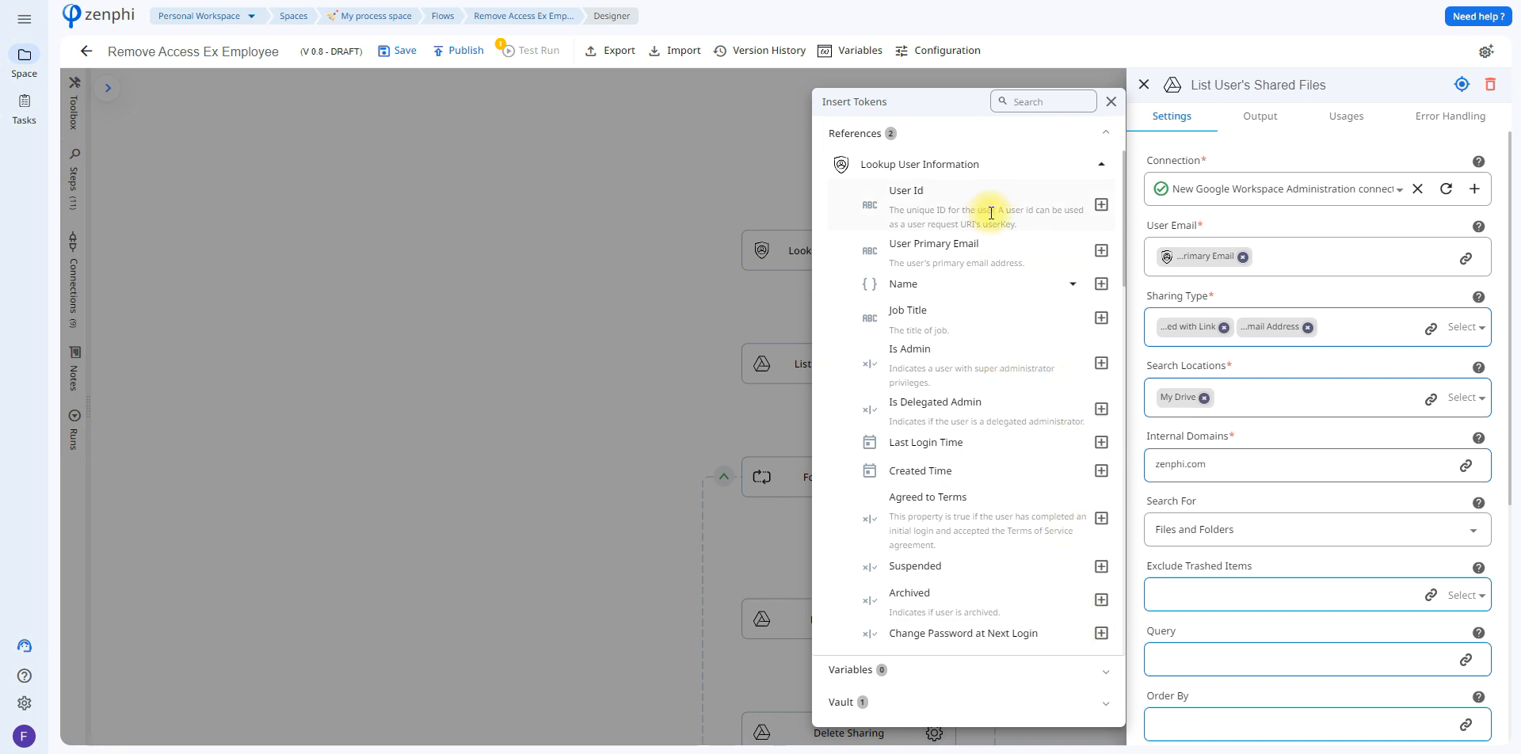
click(1357, 306)
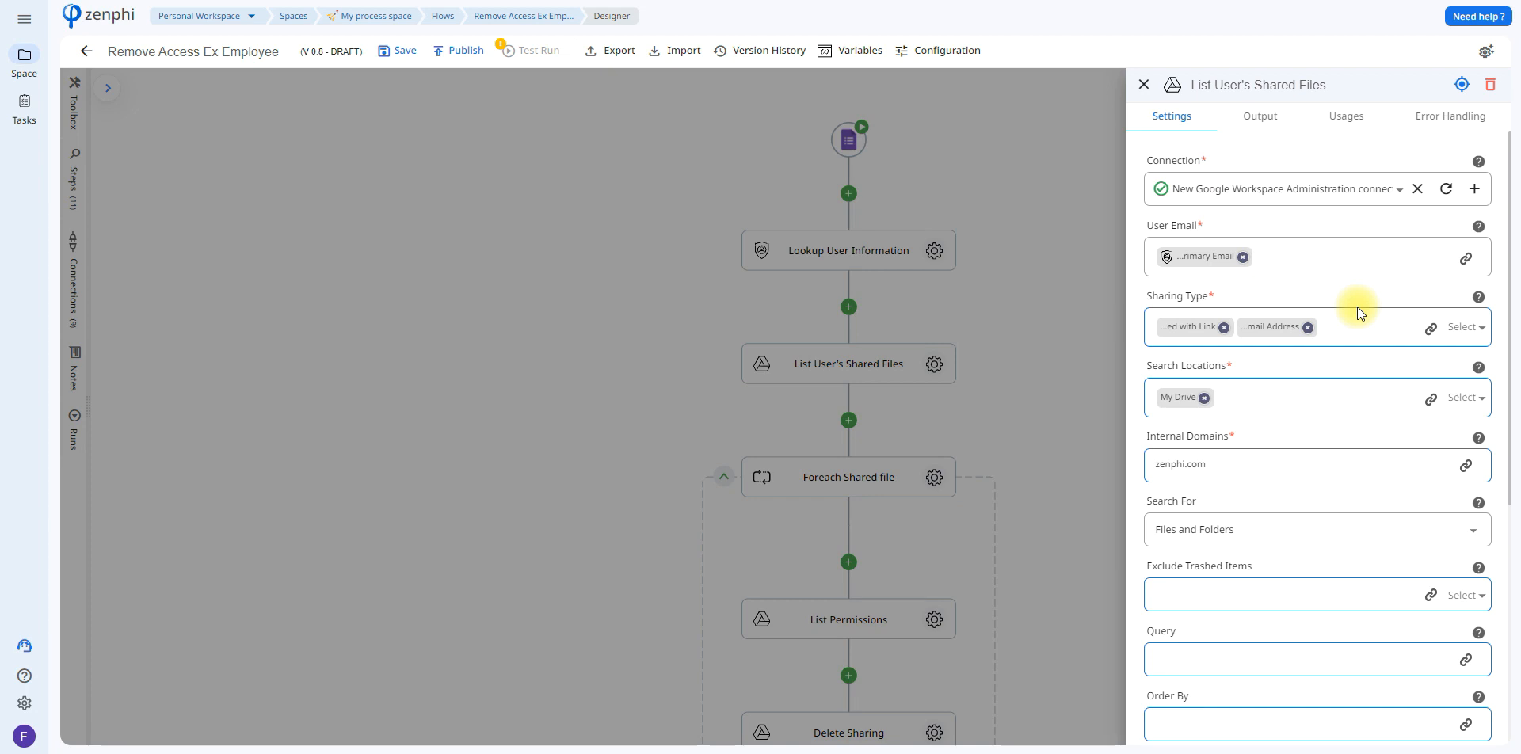
Examine the Sharing Type and Search Locations choices of the List User's Shared Files step
click(1479, 329)
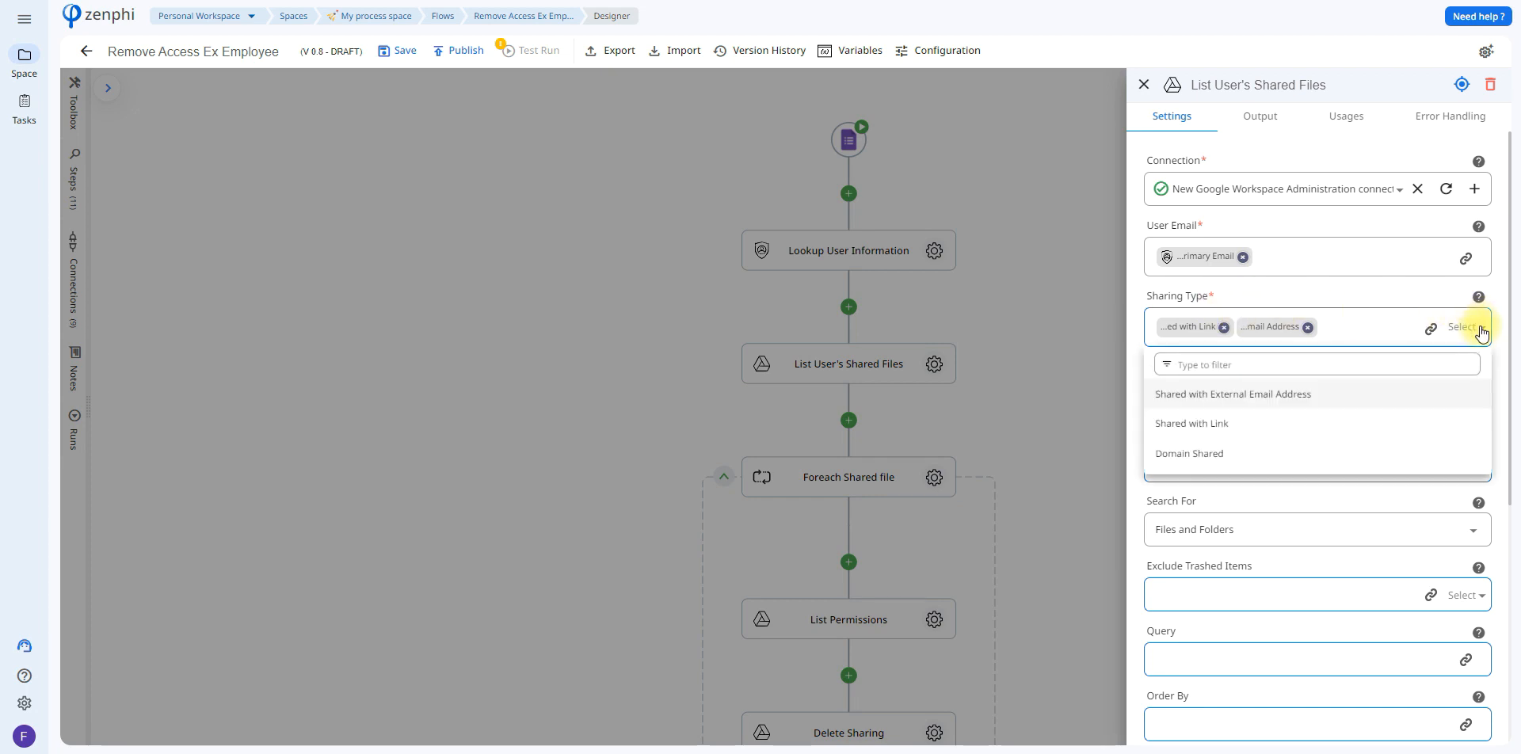
click(1278, 497)
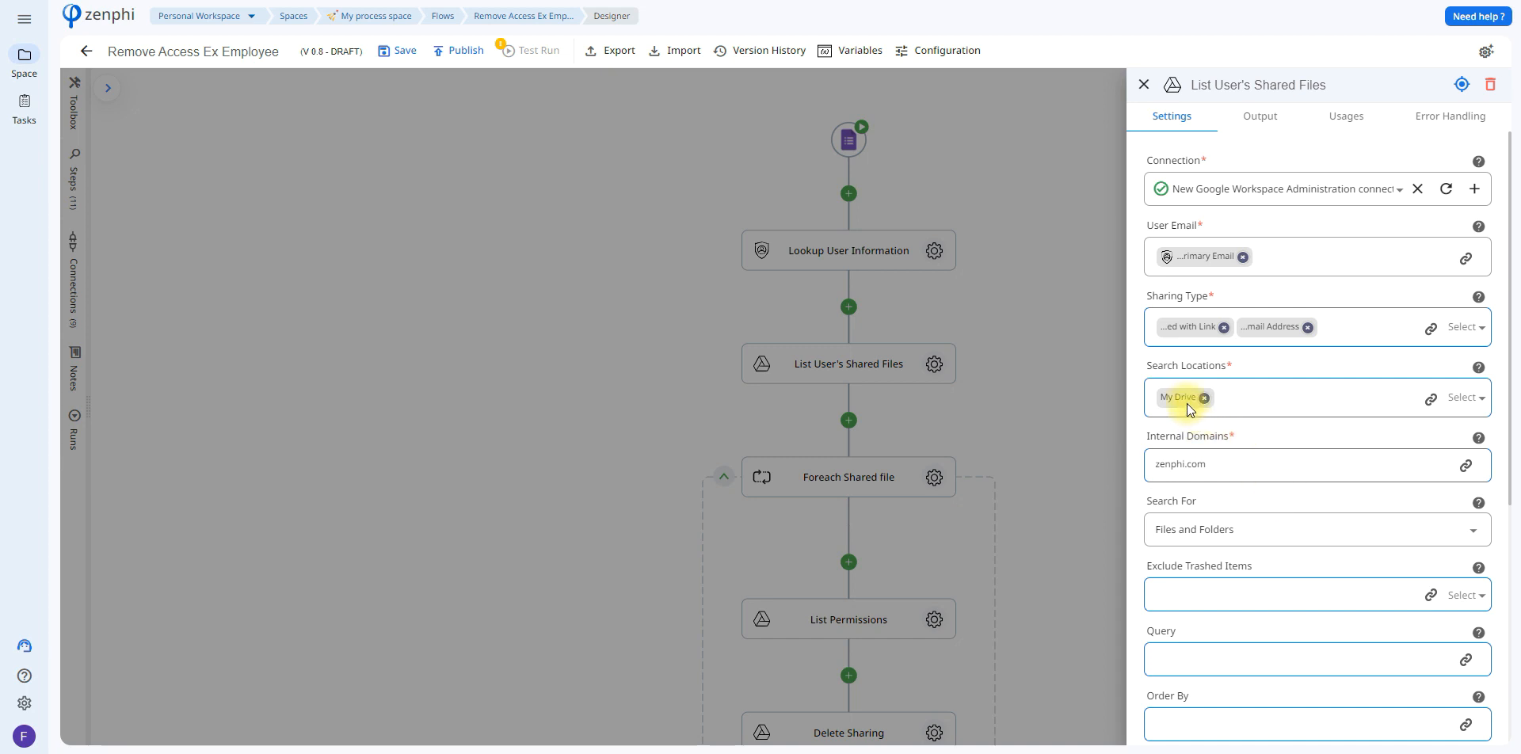
click(1458, 404)
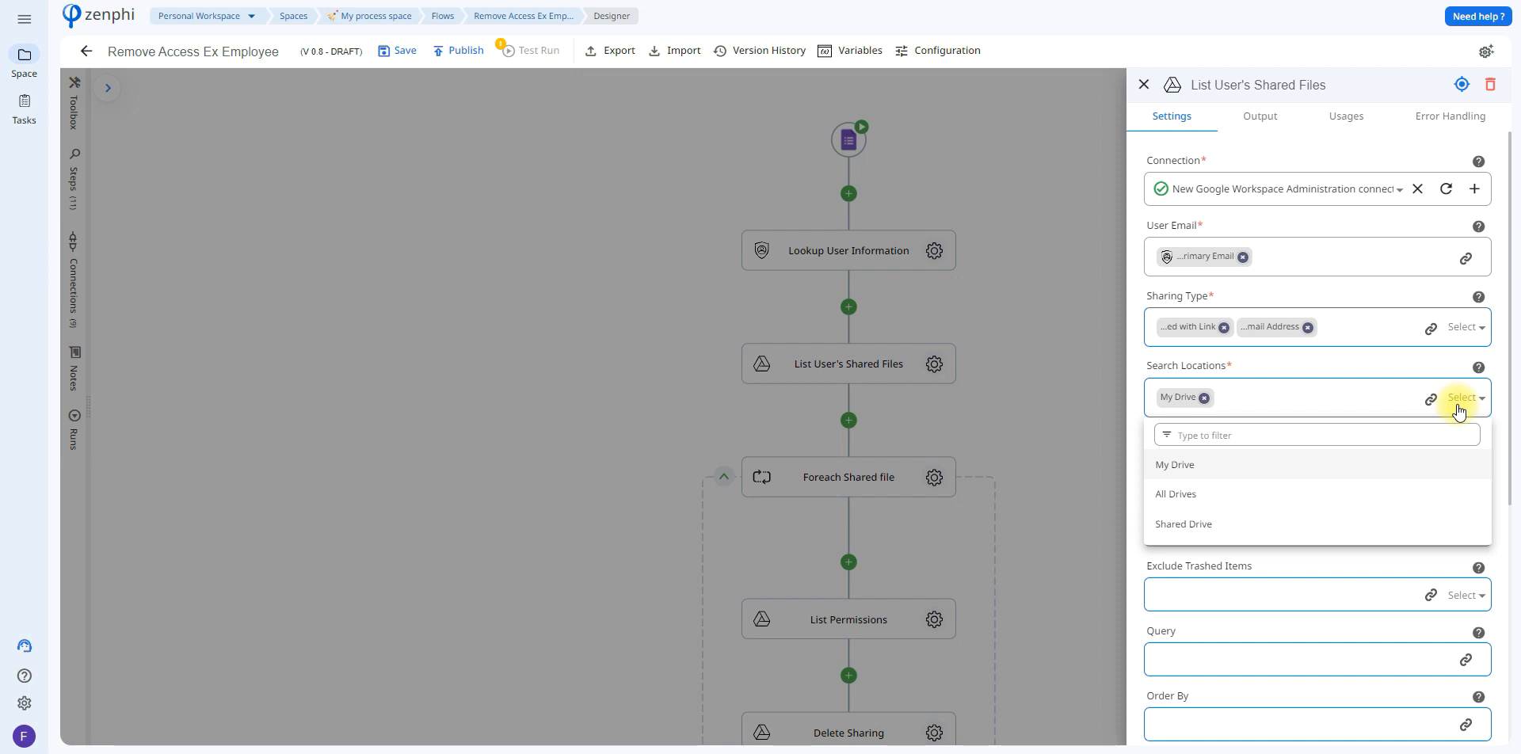
click(1457, 404)
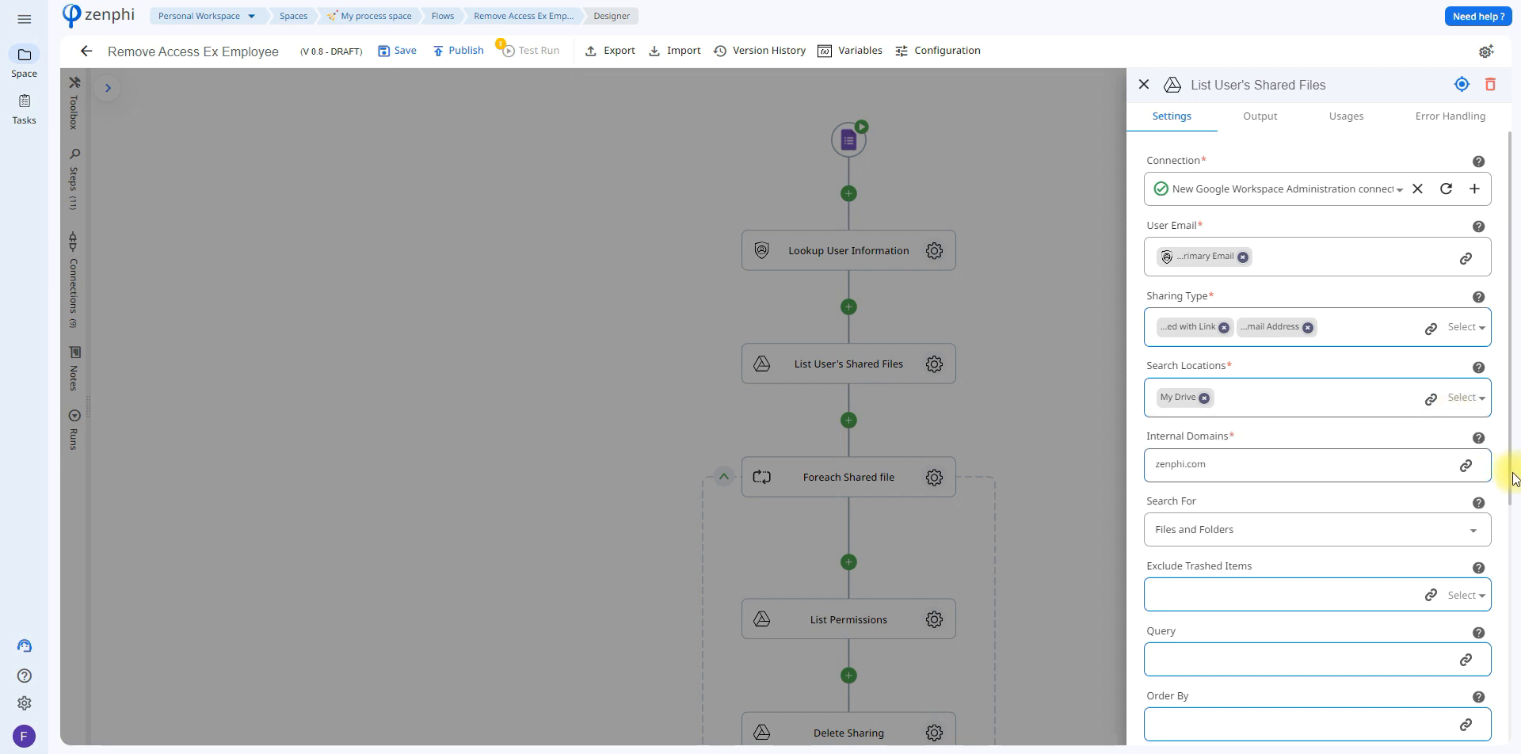
mouse_move(1480, 441)
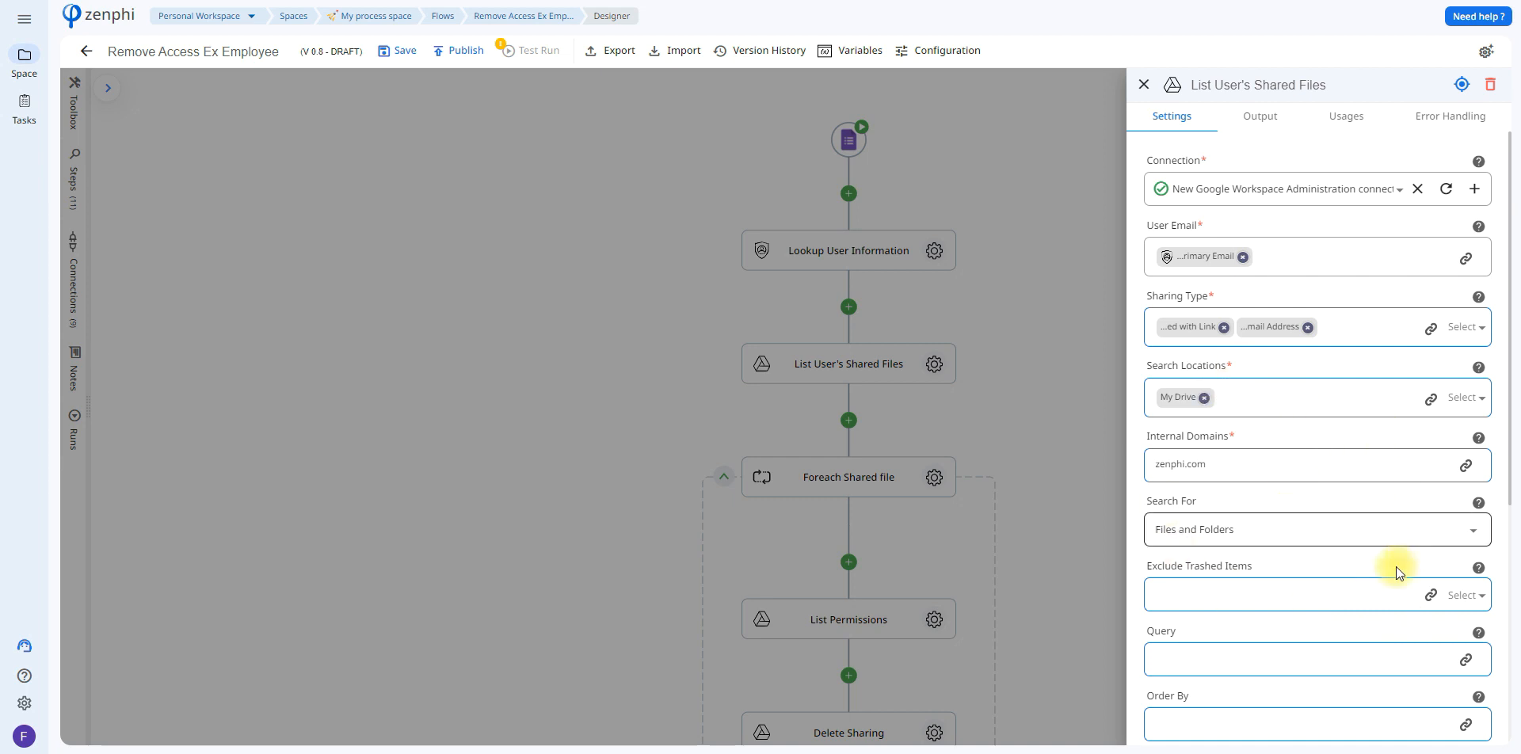
click(1461, 327)
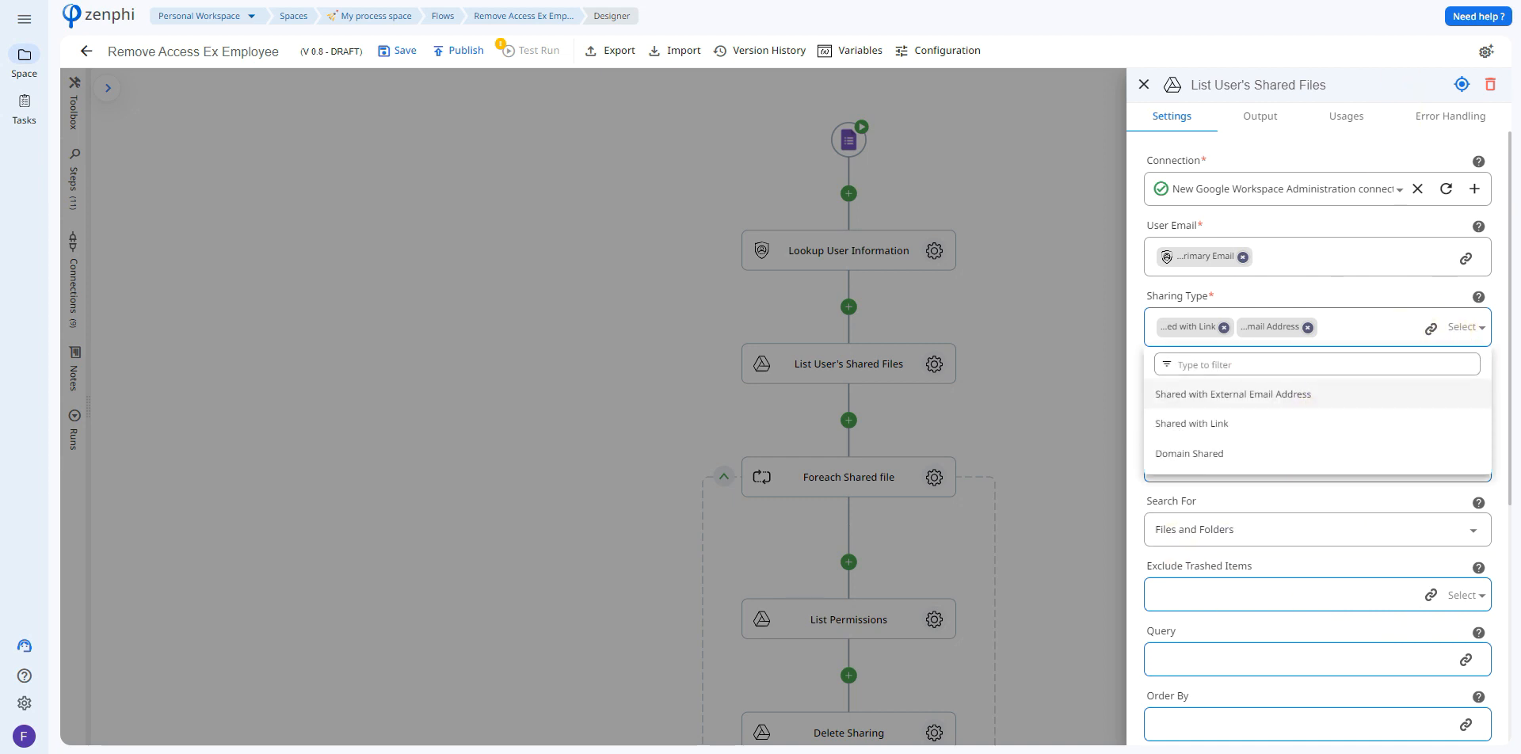
Check the Search For choices and the remaining optional settings of the List User's Shared Files step
scroll(1429, 295, down, 2)
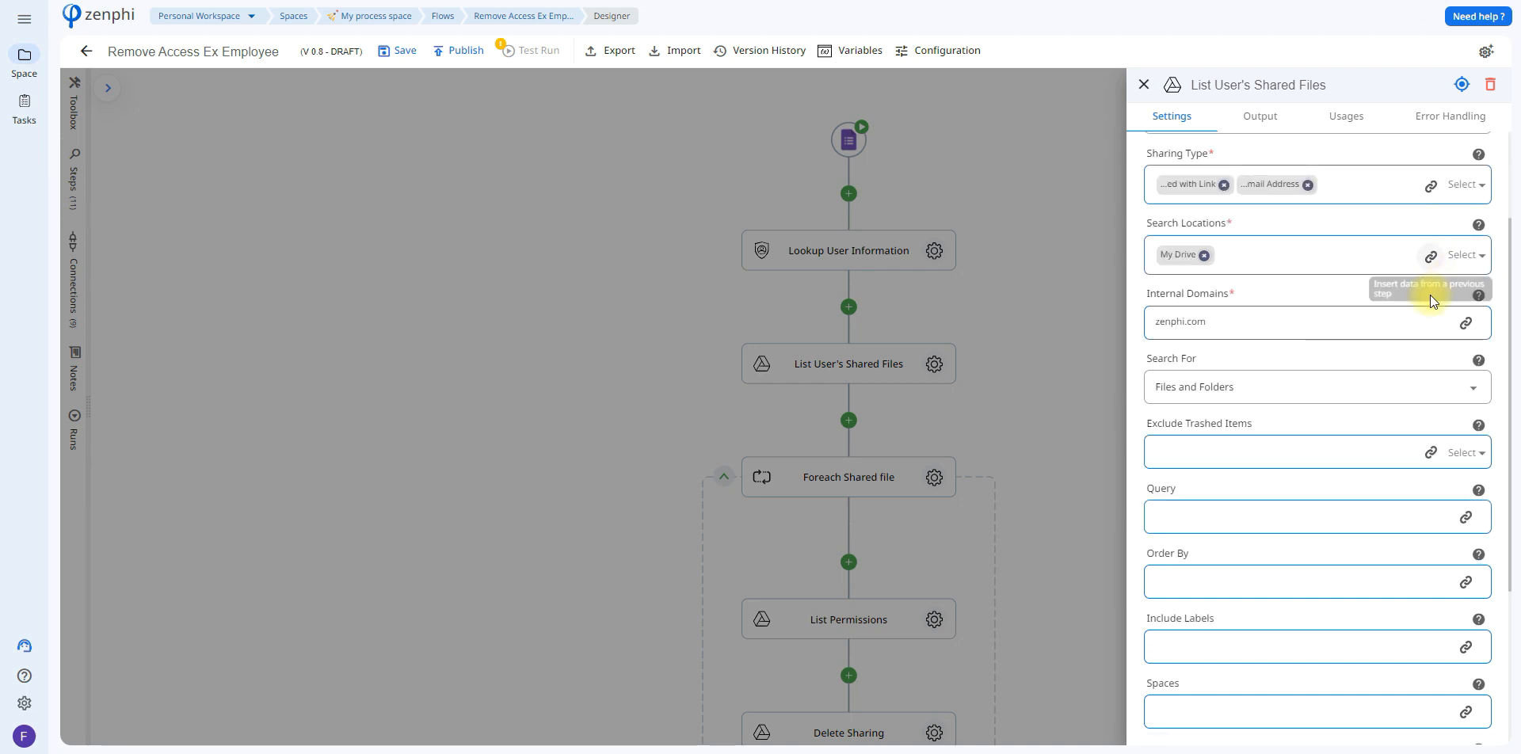
click(1329, 394)
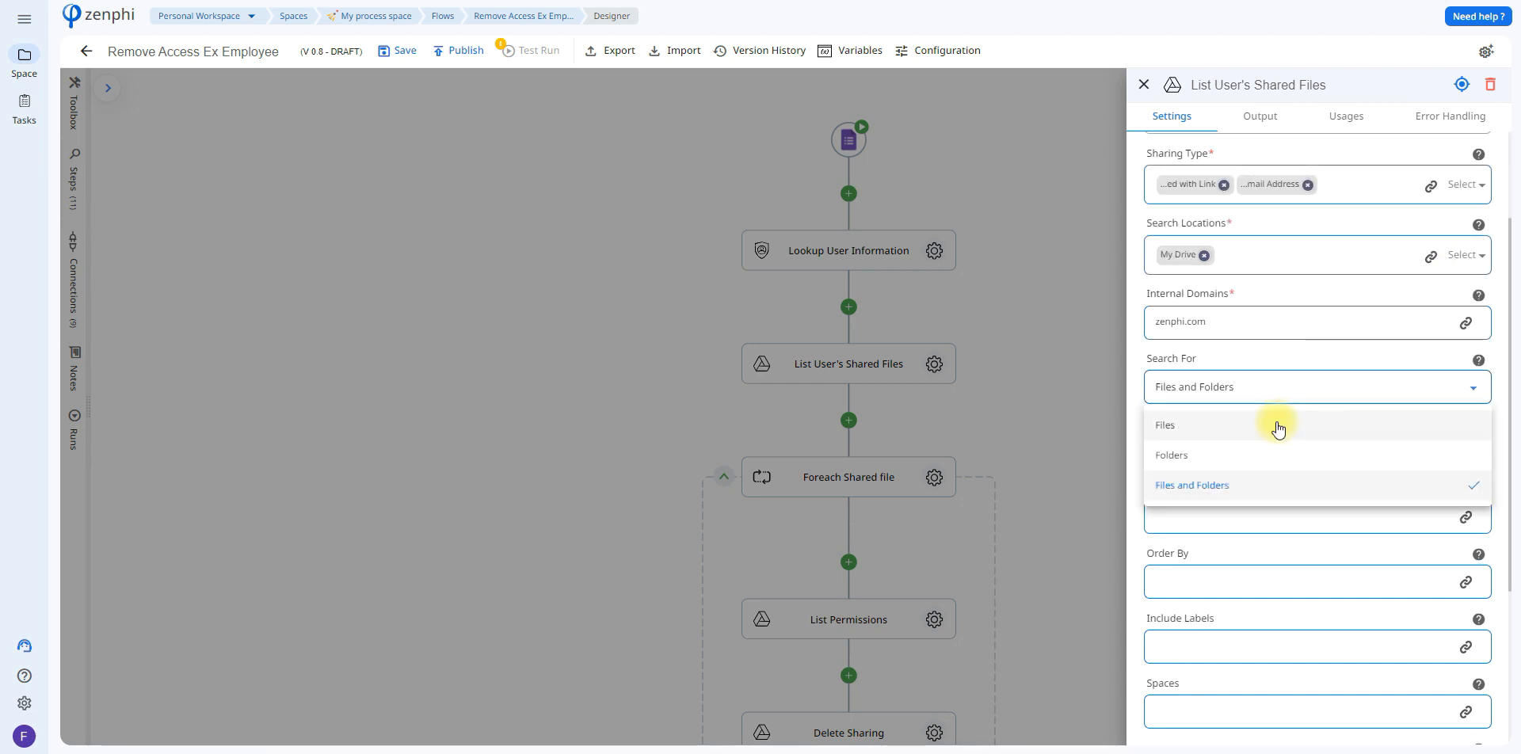
click(1353, 536)
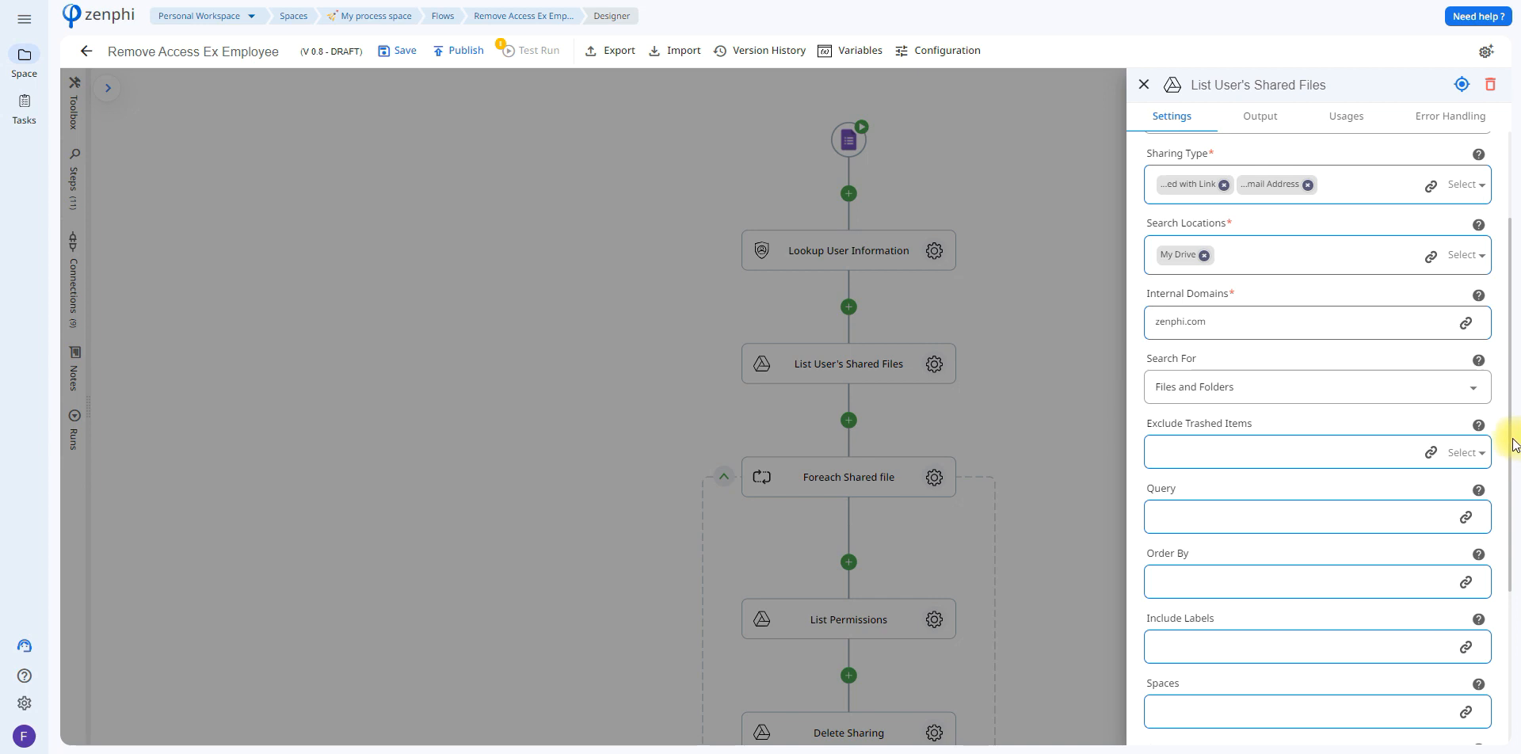
drag(1512, 442, 1519, 532)
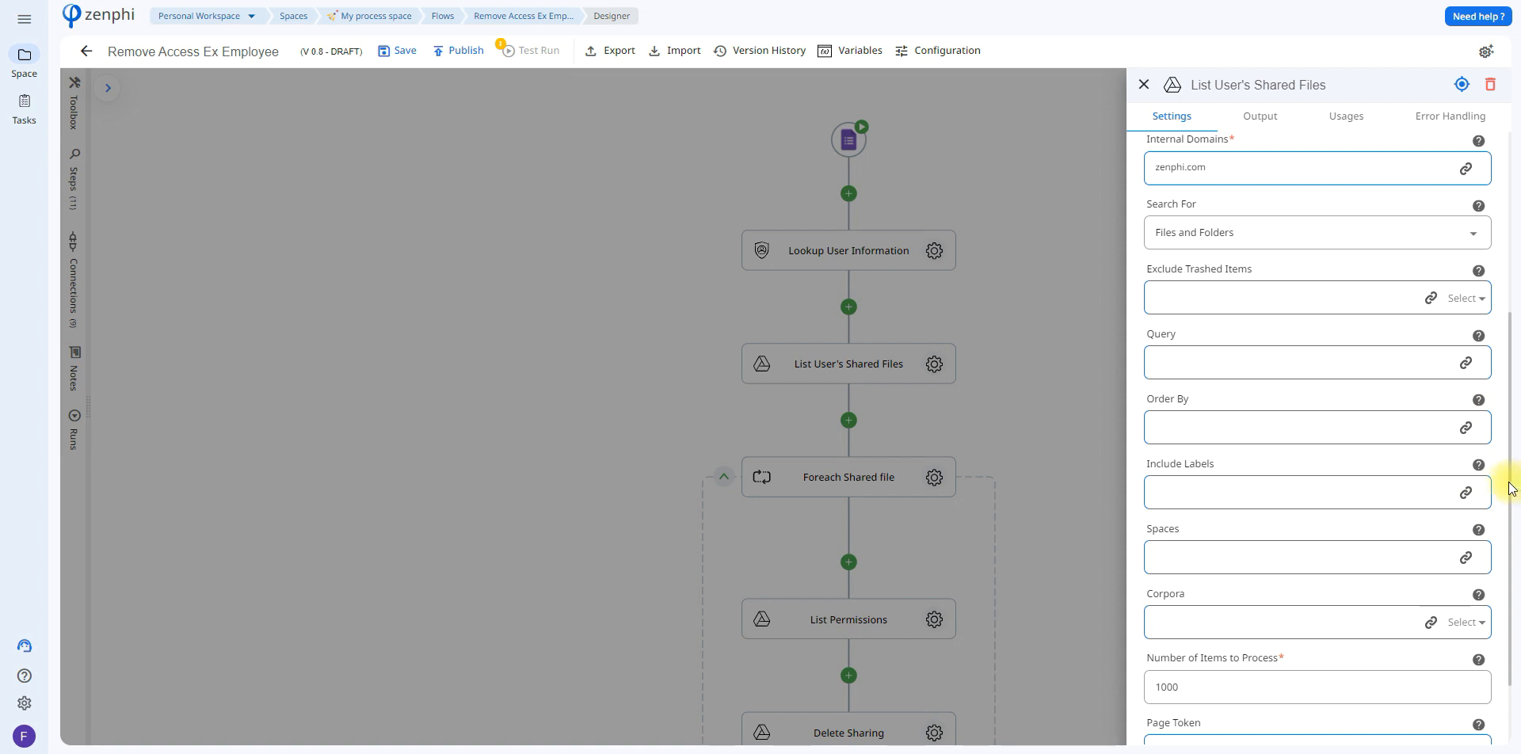
scroll(1510, 487, down, 3)
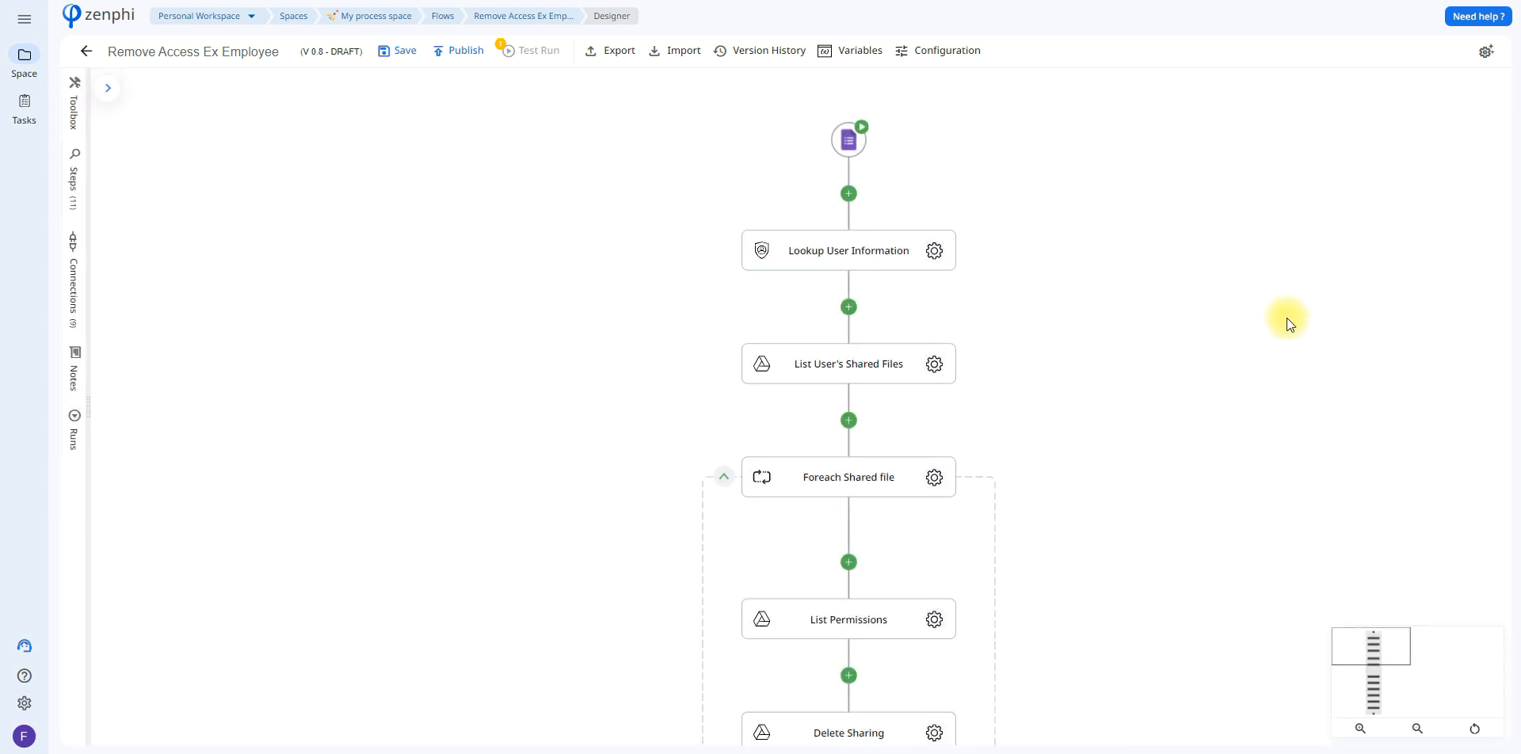
Review the Foreach Shared file loop's collection and the List User's Shared Files tokens available for it
scroll(1168, 412, down, 2)
scroll(1188, 405, down, 1)
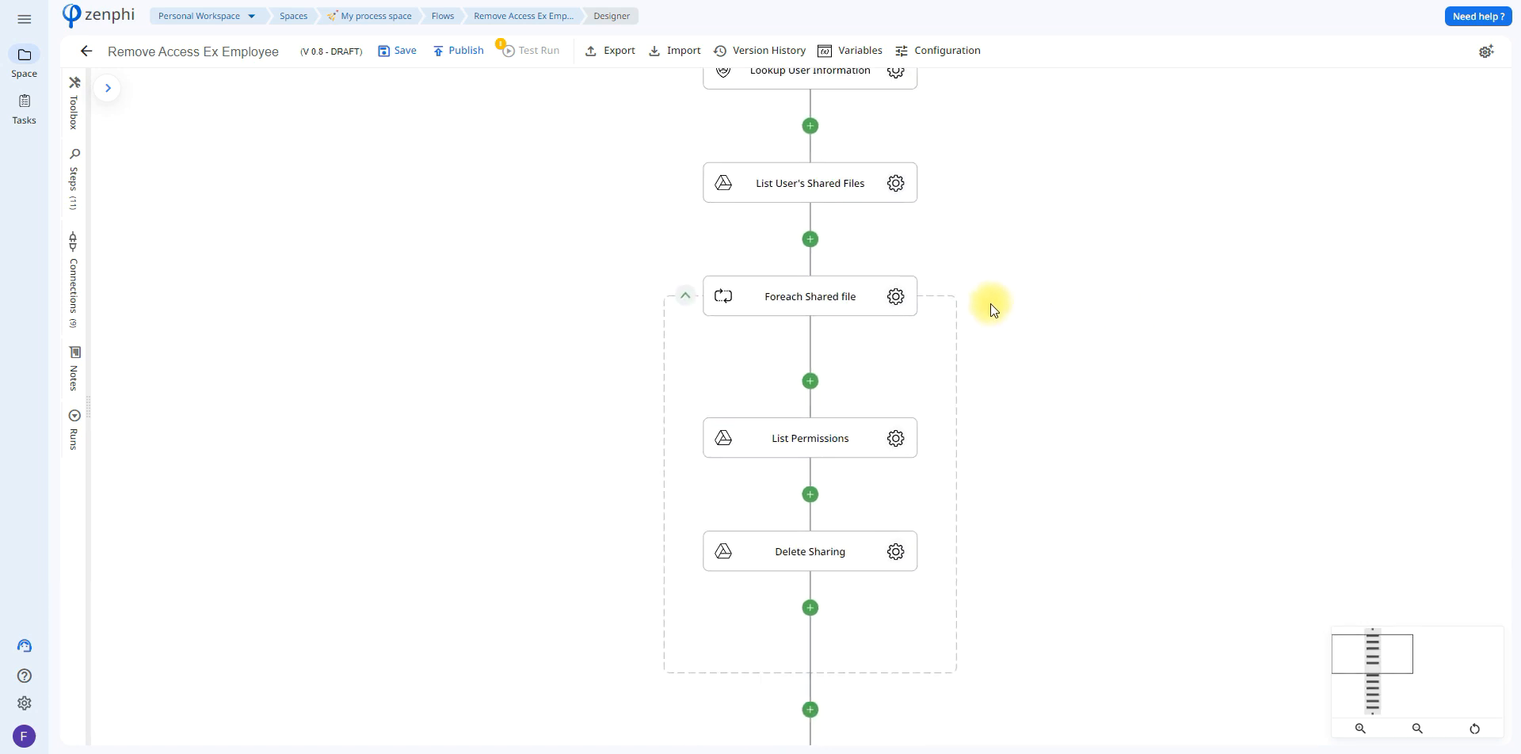
click(900, 298)
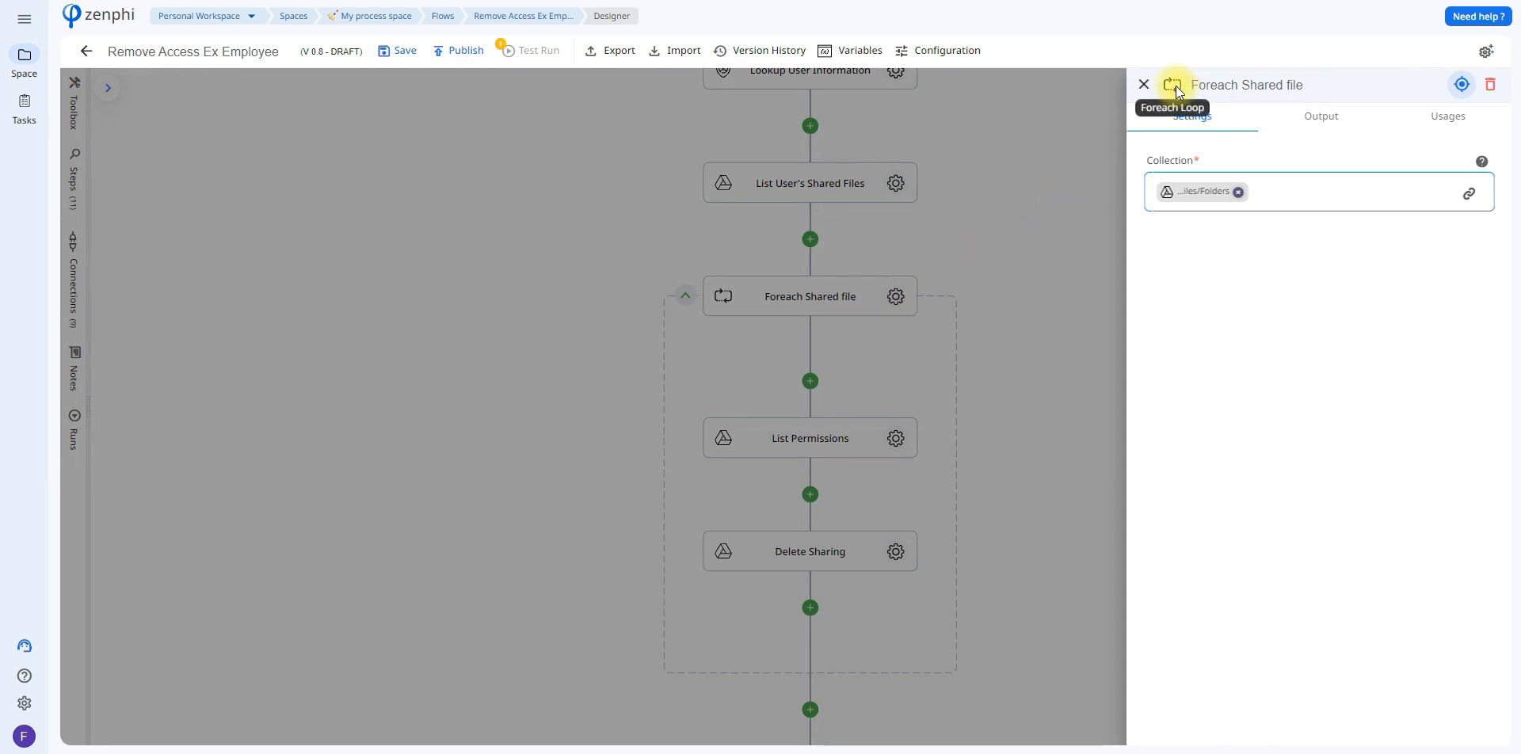
mouse_move(1218, 190)
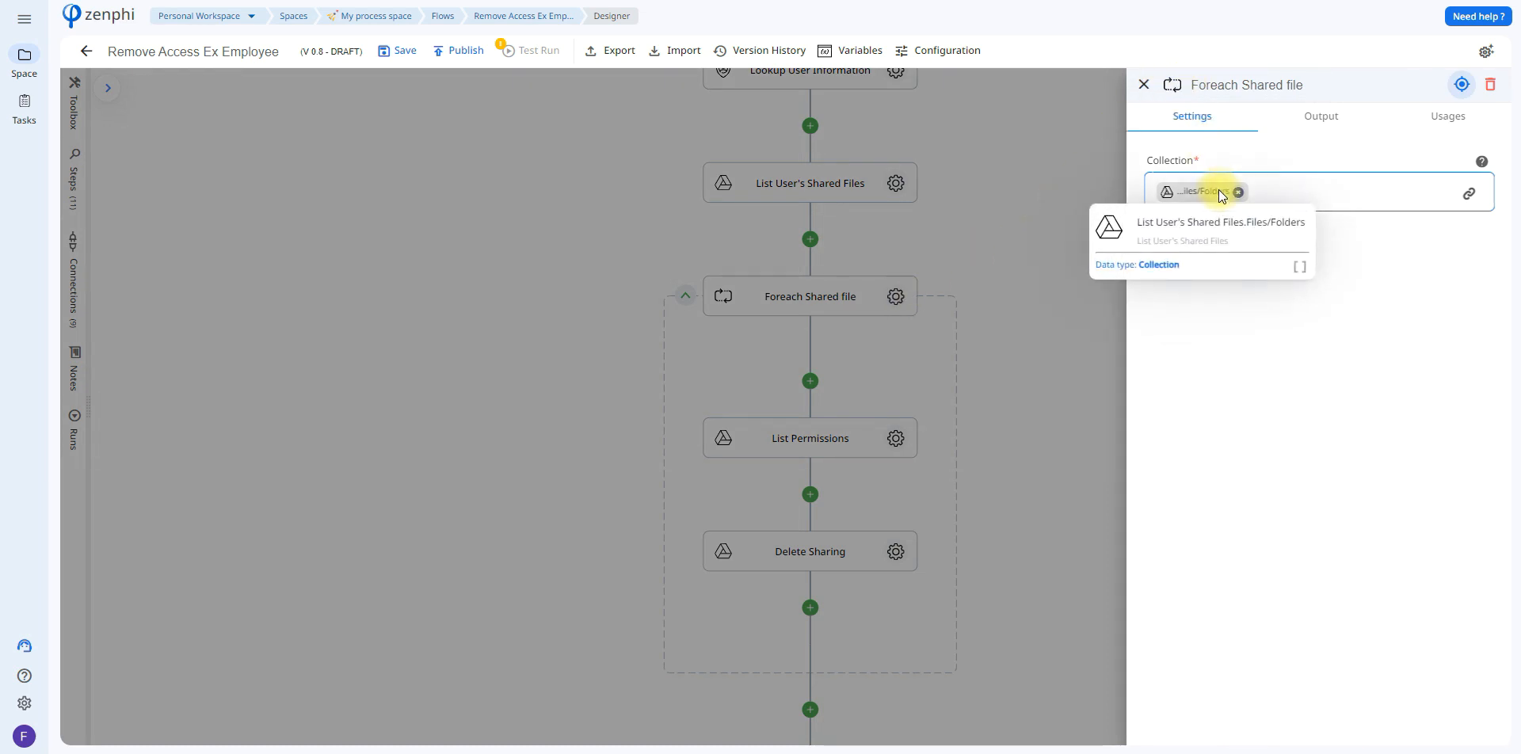
click(1468, 194)
click(1074, 178)
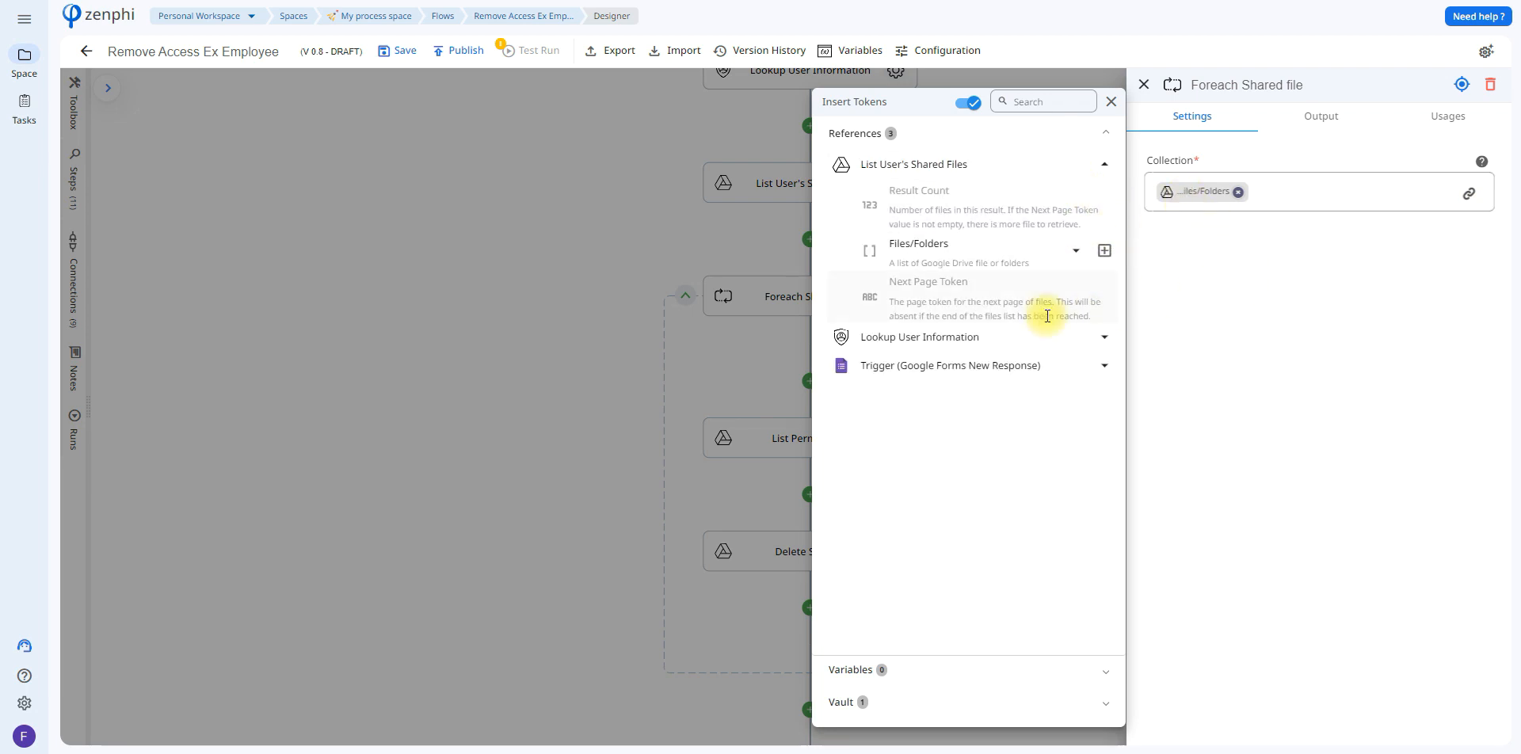
click(1249, 279)
click(990, 360)
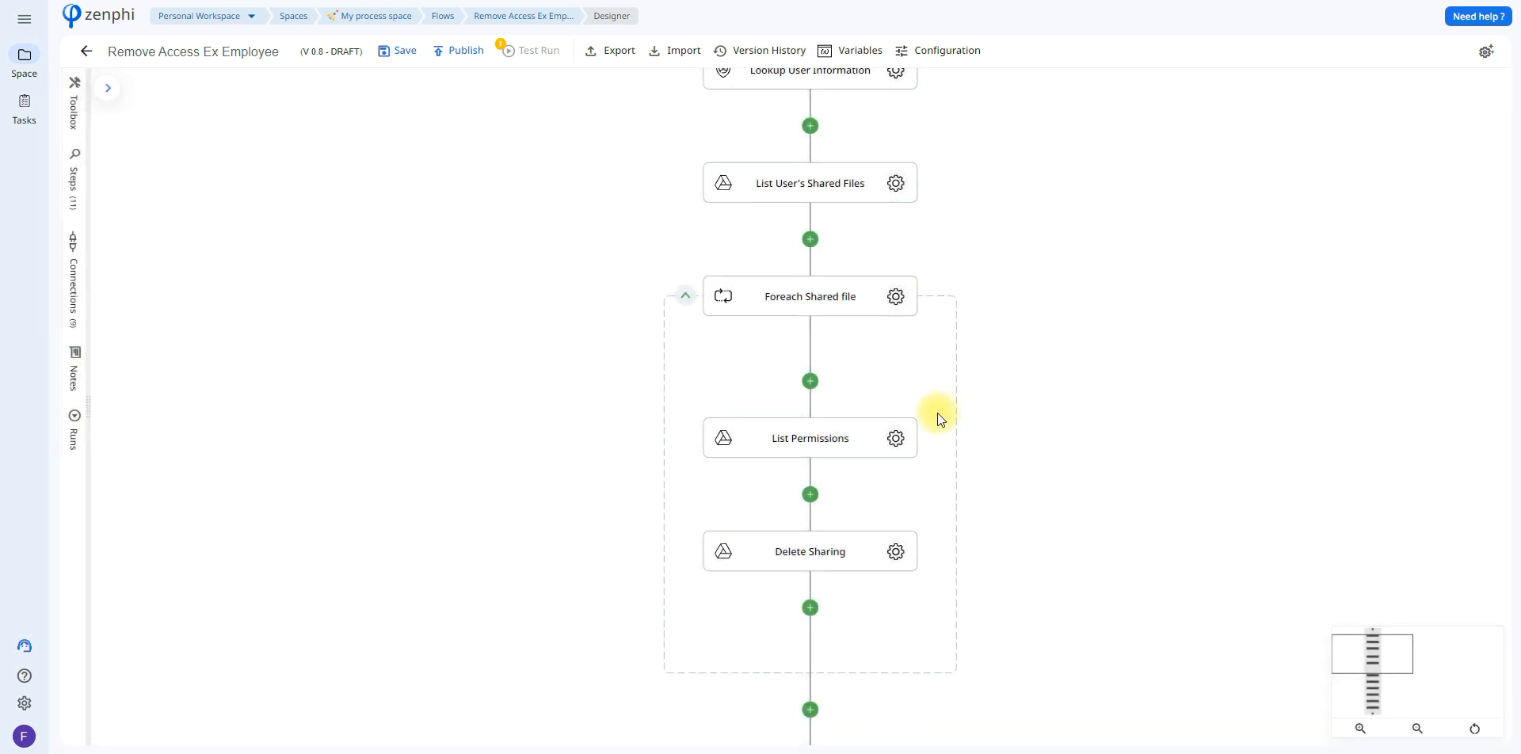
Review the List Permissions step's Execute as Domain Admin choices and the Foreach Shared file tokens available for File or Folder Id
click(896, 441)
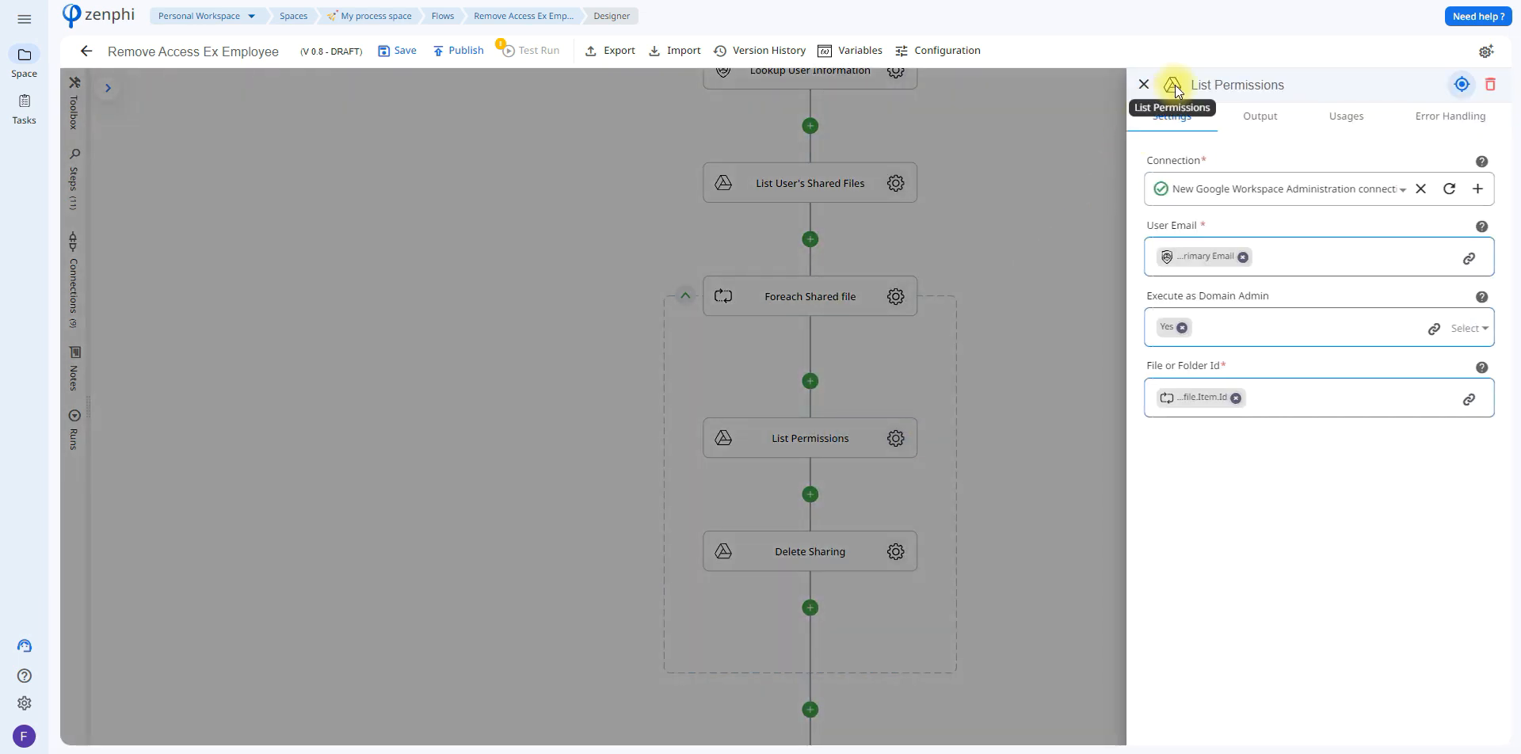
mouse_move(1273, 200)
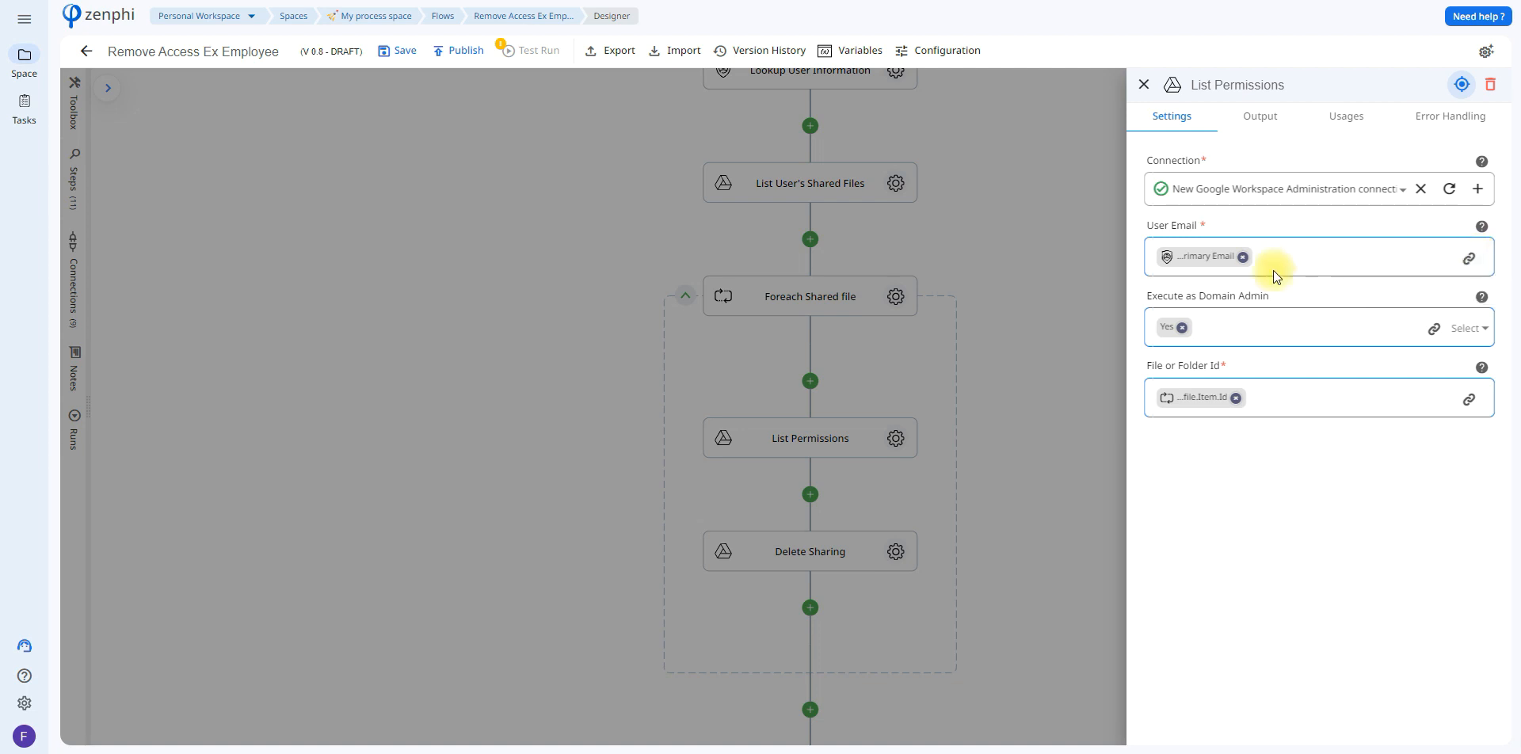
click(1460, 330)
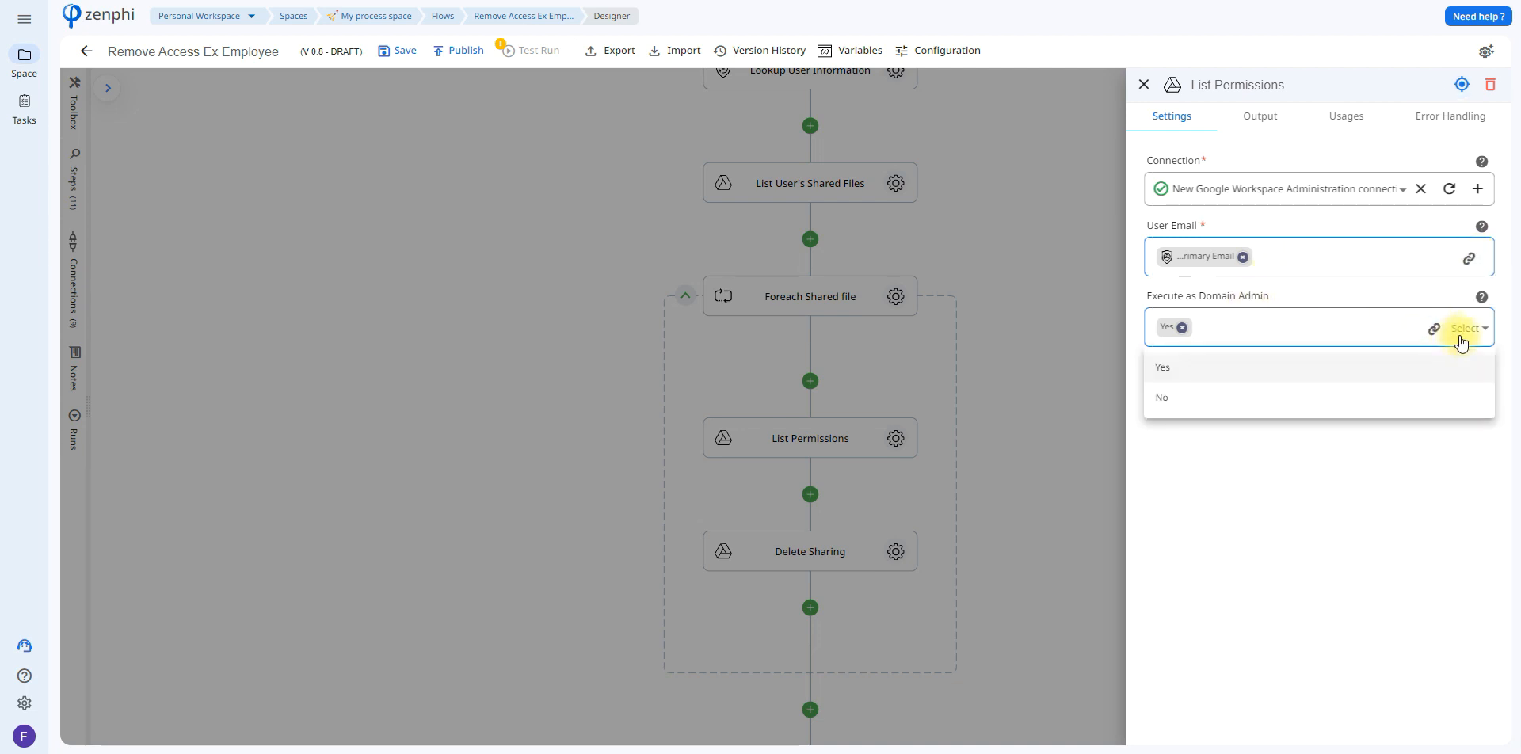
click(1342, 286)
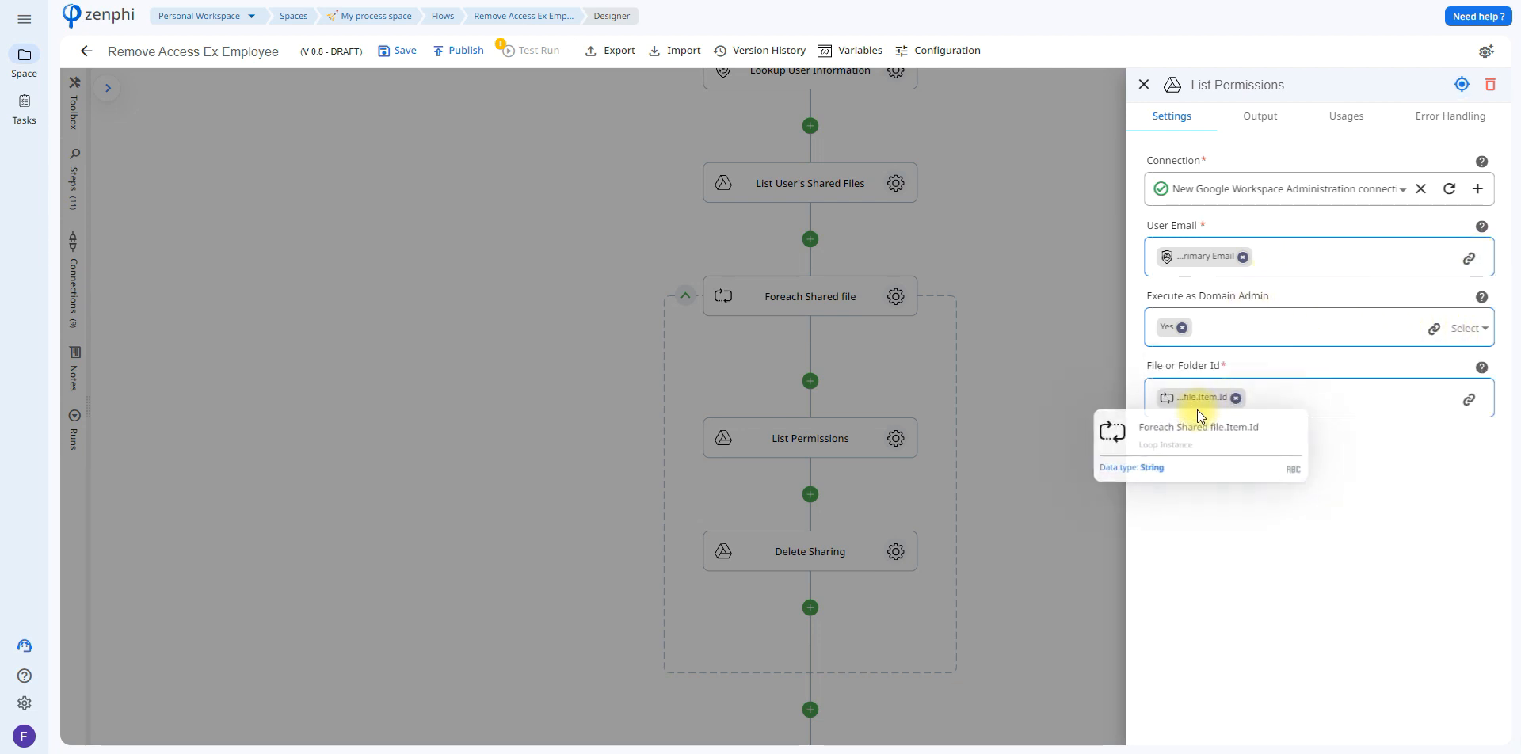
click(1468, 400)
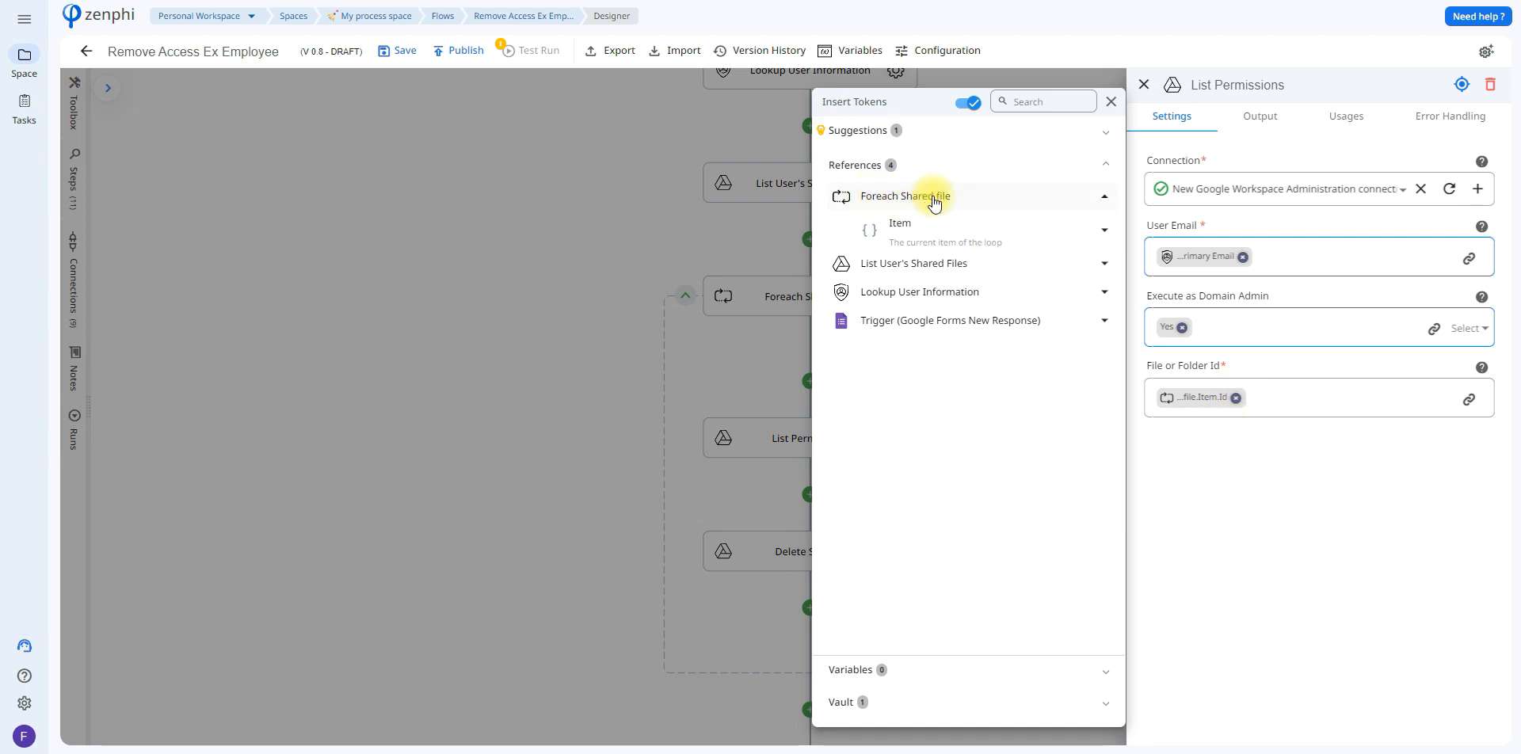
click(937, 231)
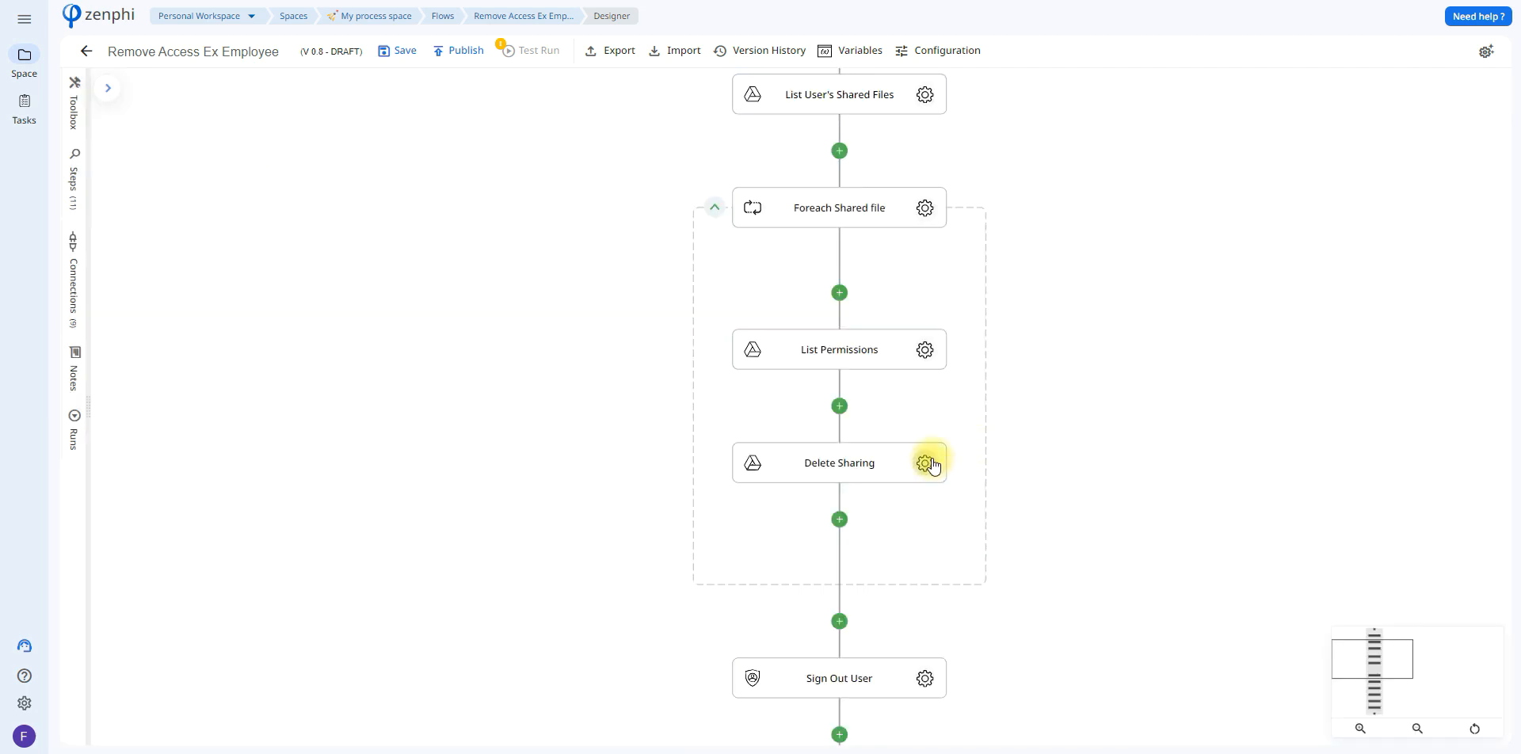
Inspect the Delete Sharing step's settings and the Foreach Shared file item tokens available for File, Folder or Shared Drive Id
click(924, 462)
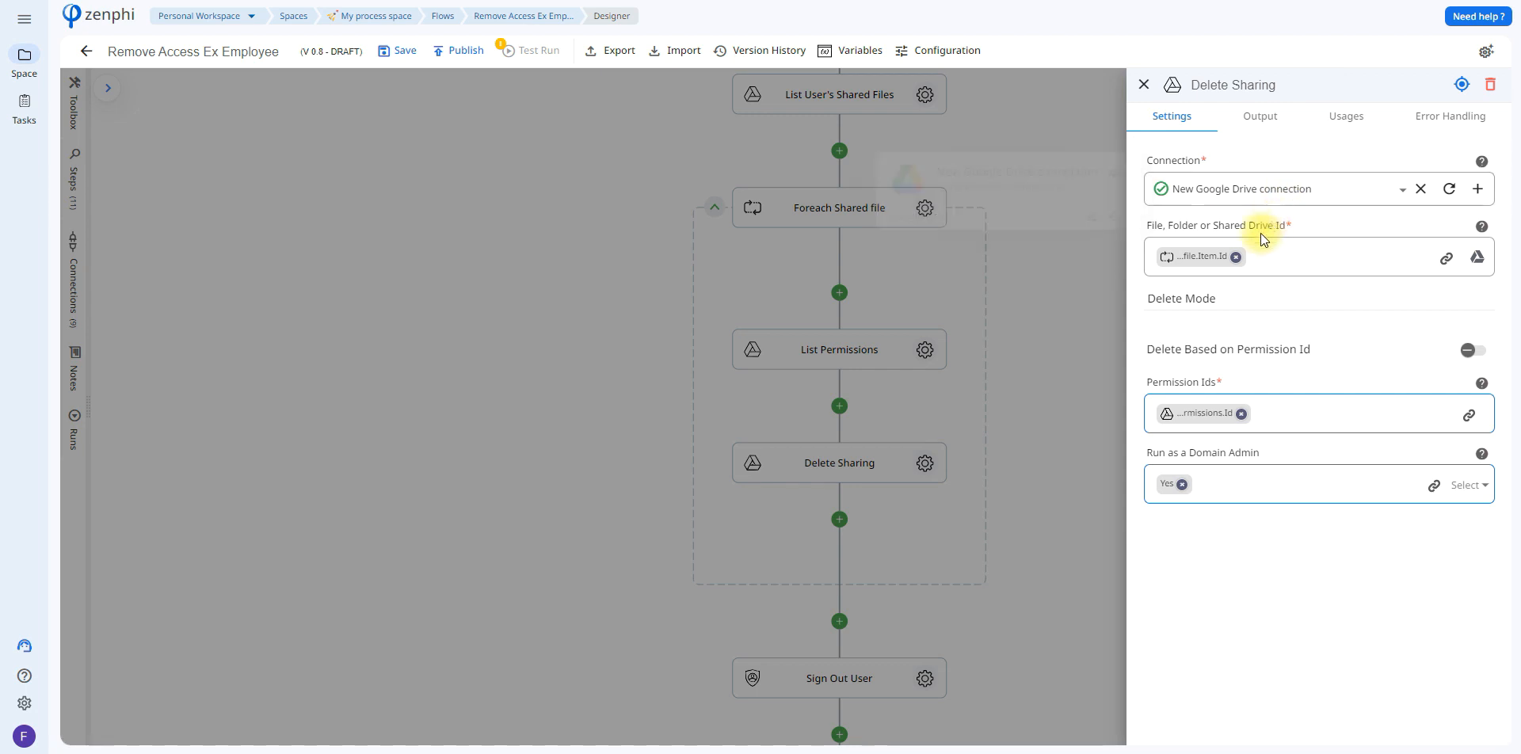
click(1446, 258)
click(1072, 198)
click(1059, 223)
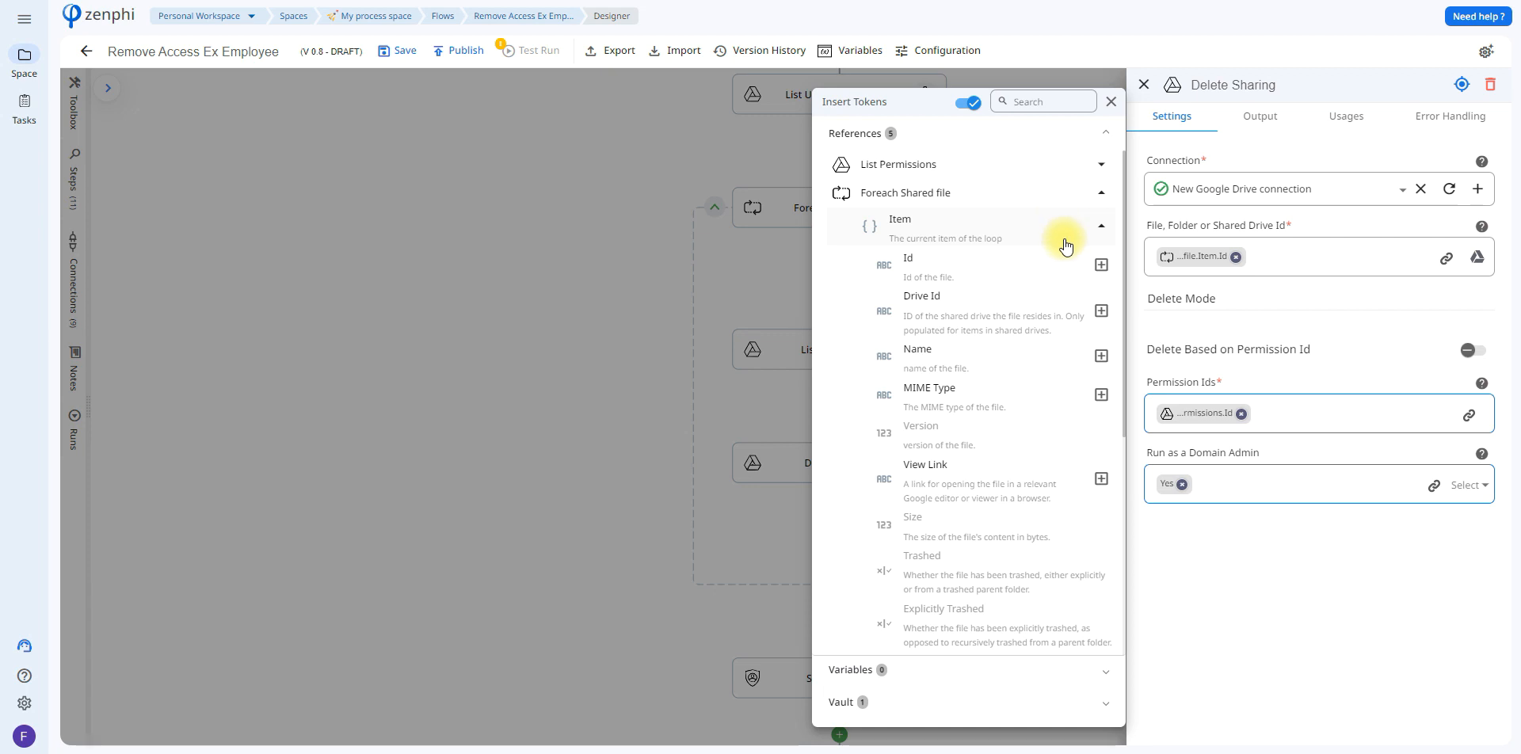
click(1330, 384)
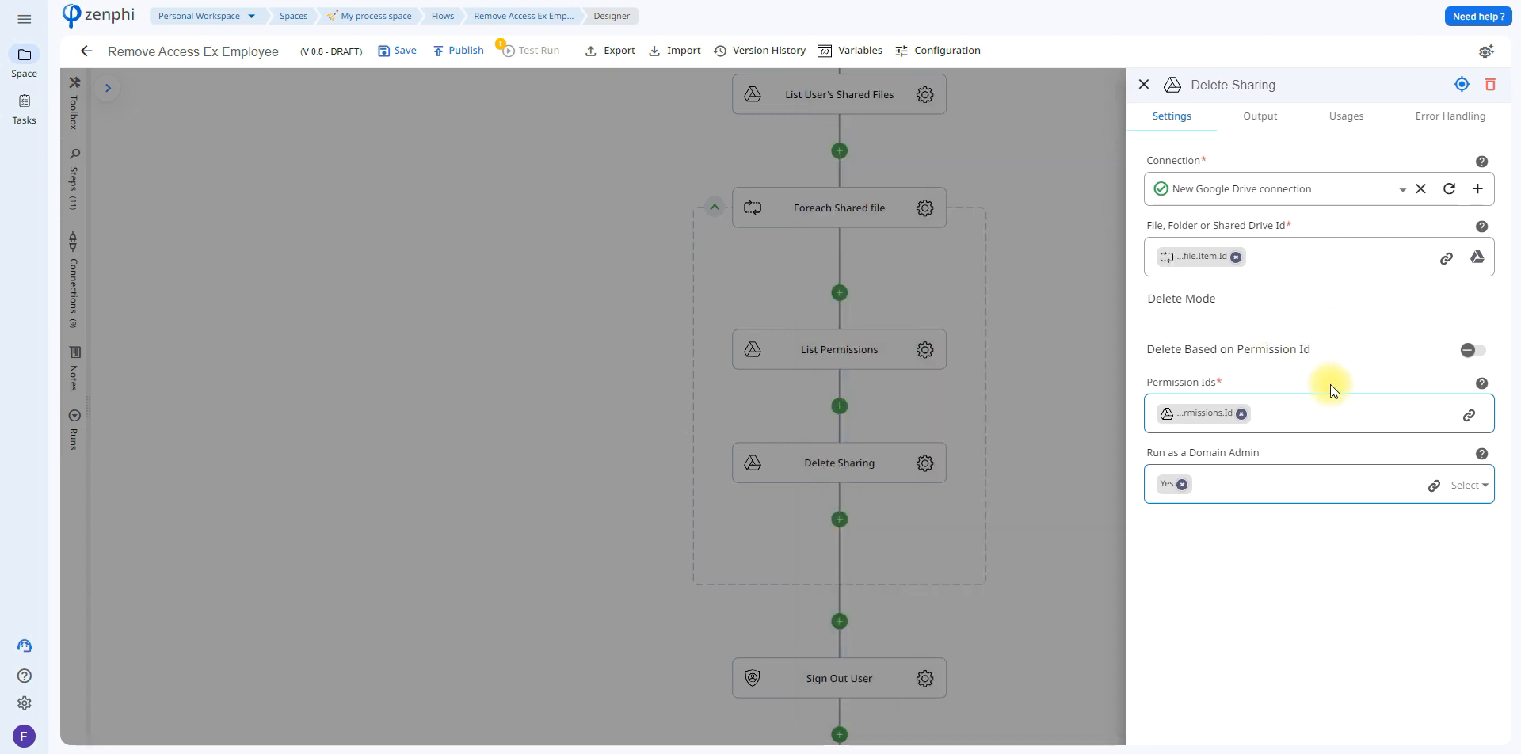
Examine the List Permissions tokens available for Permission Ids in the Delete Sharing step
click(1470, 418)
click(1014, 169)
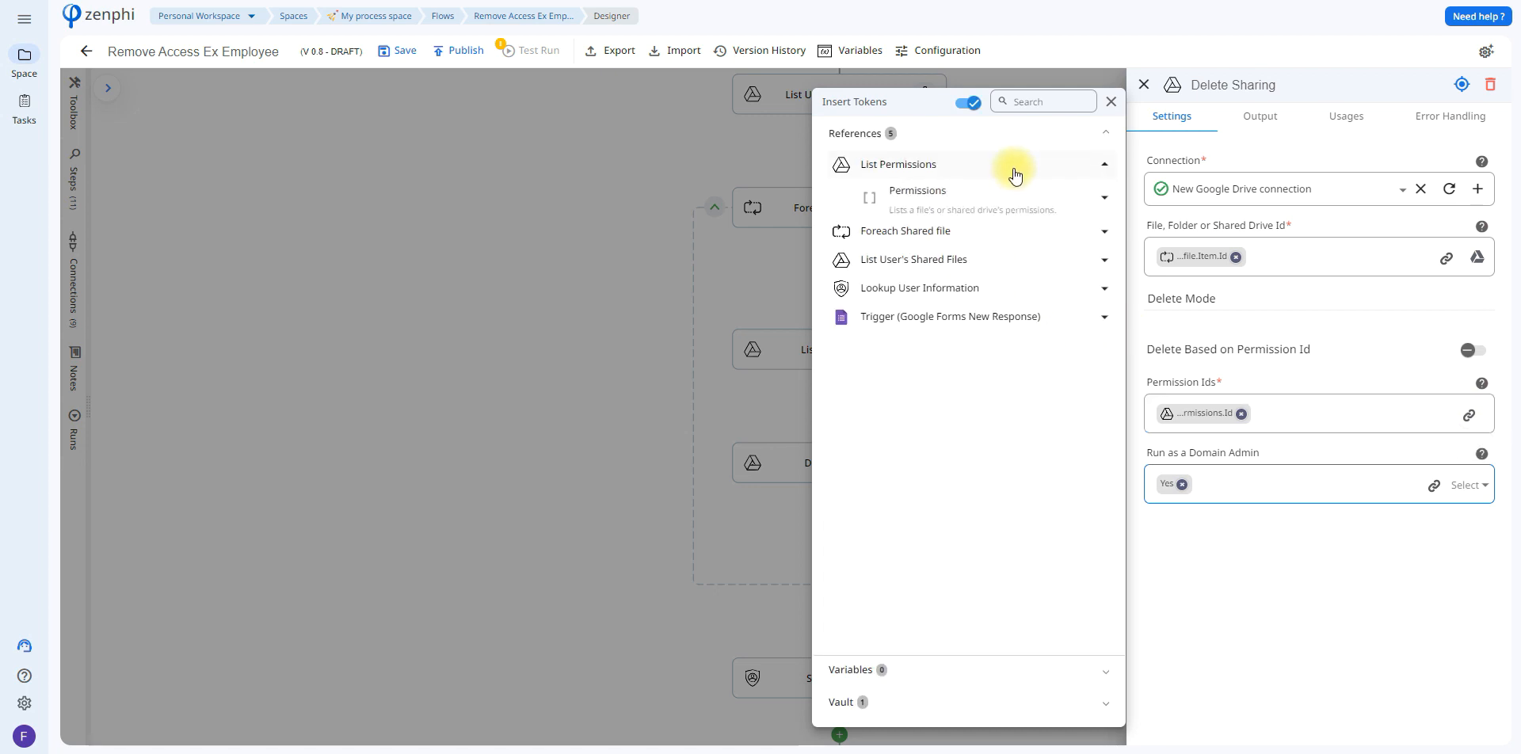
click(1006, 192)
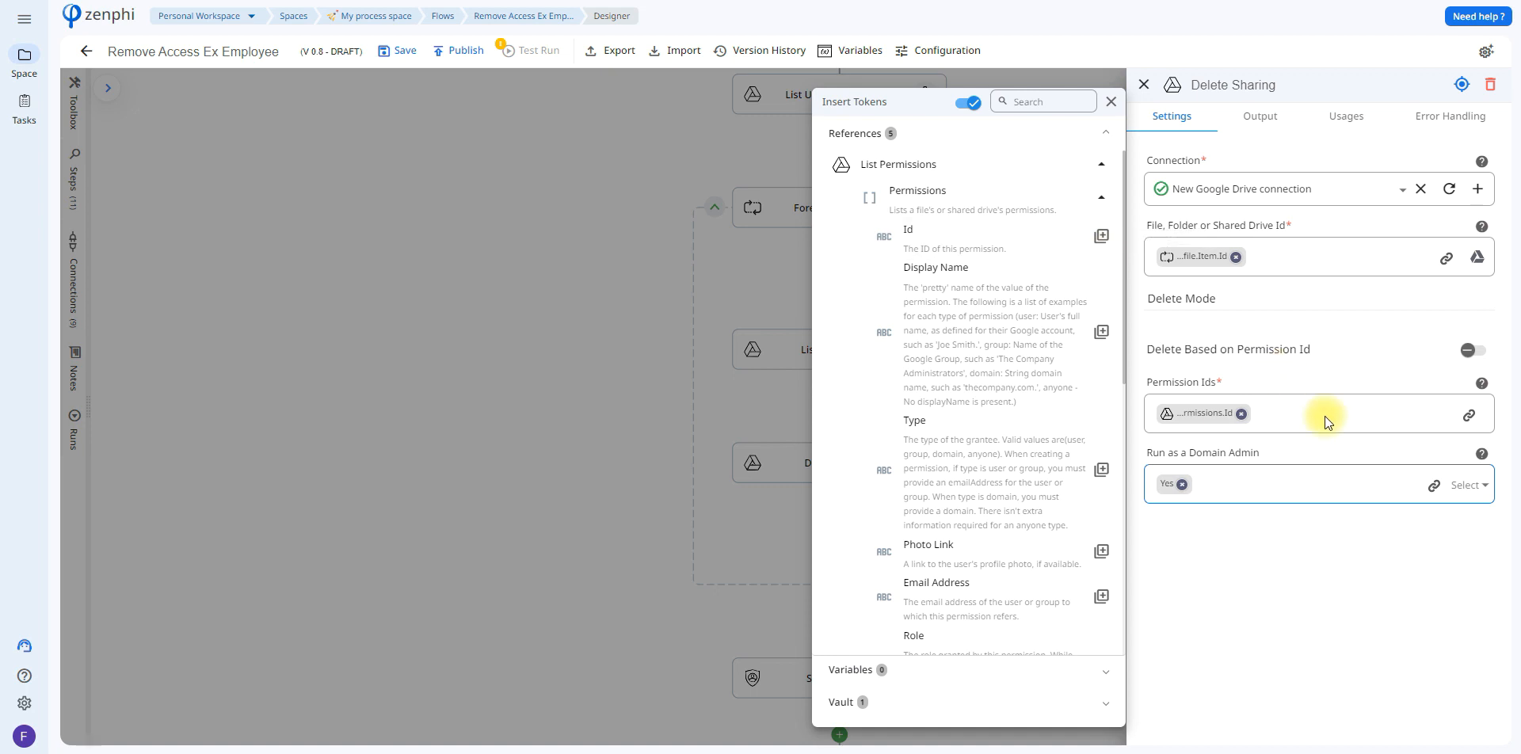
click(1338, 483)
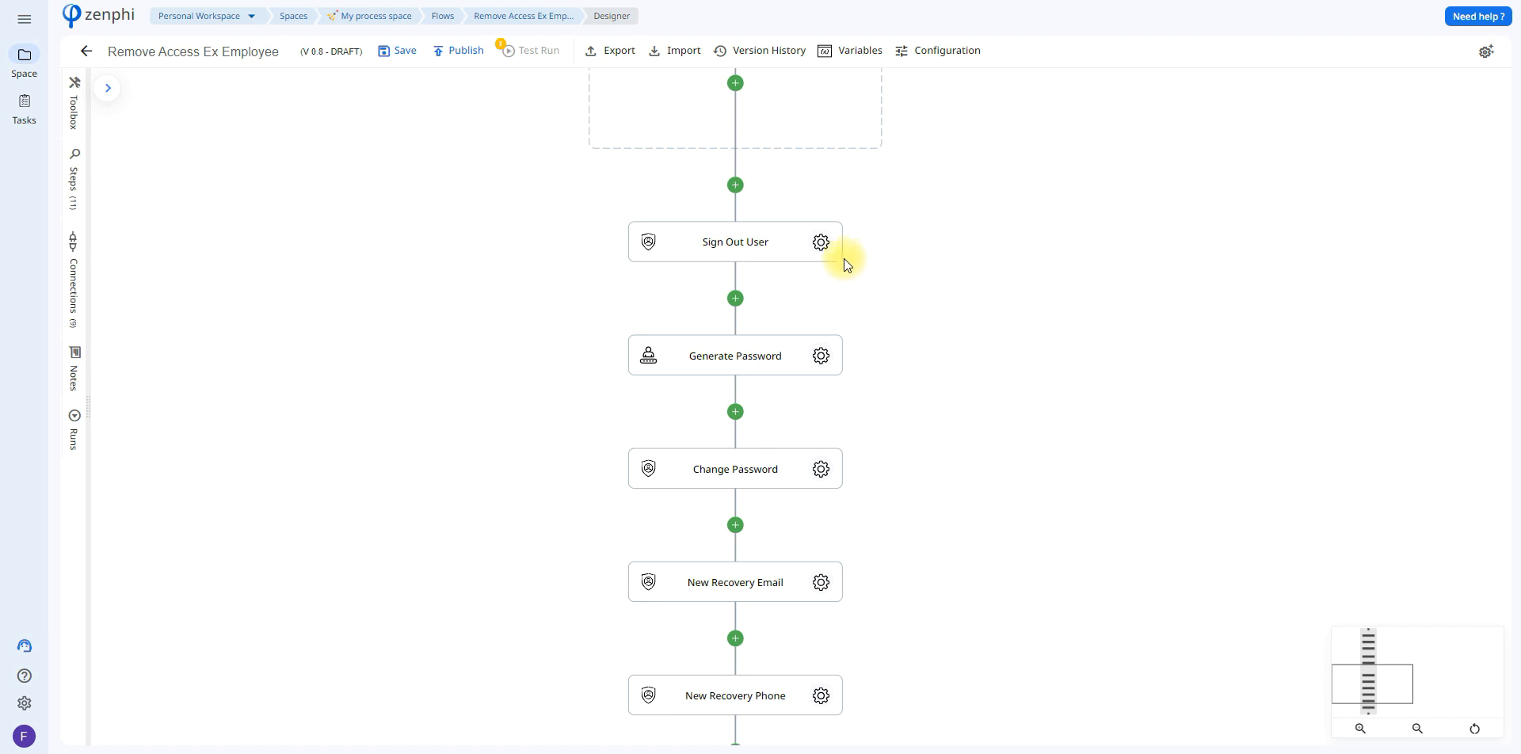
Check the Sign Out User step's settings and the suggested tokens for Id or Email of the User
click(821, 244)
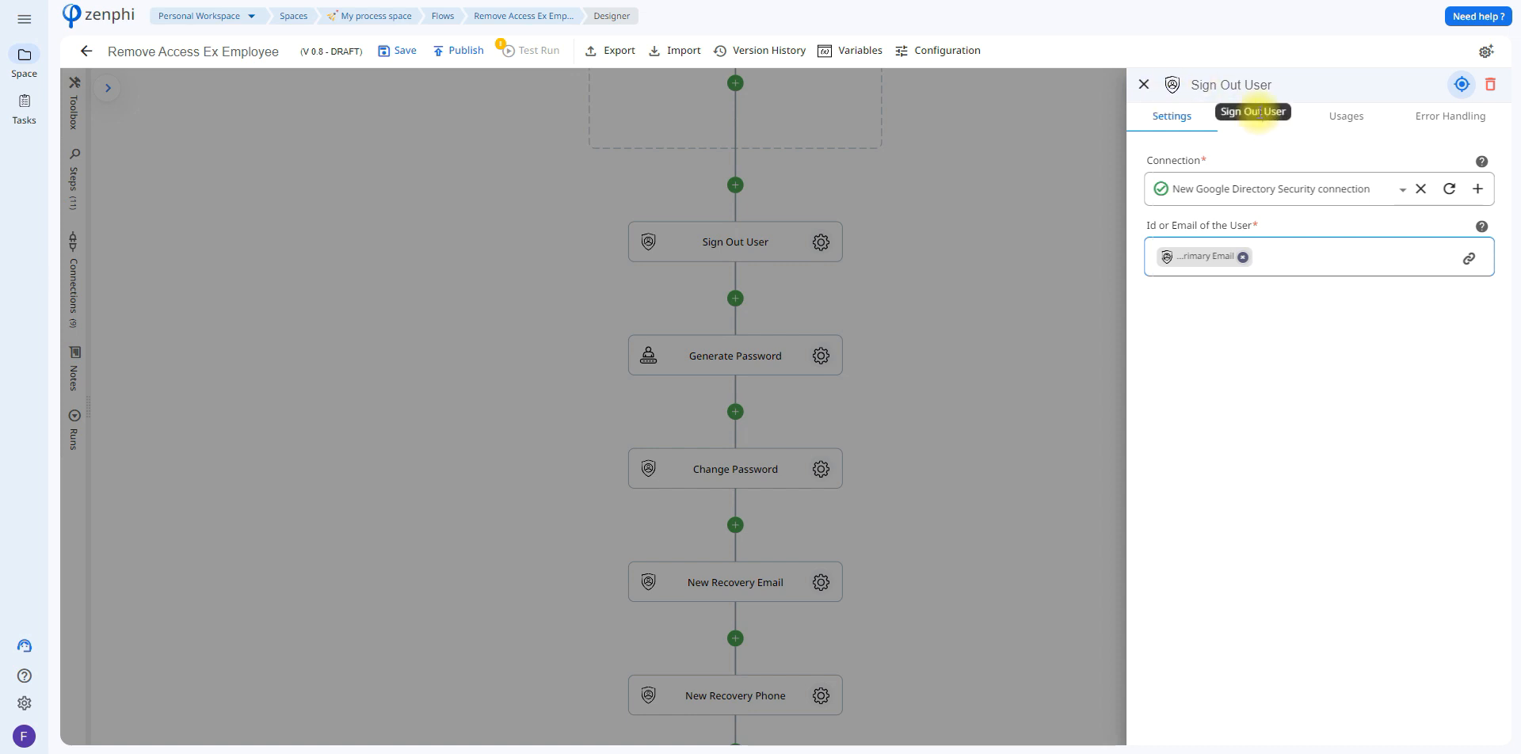
mouse_move(1209, 263)
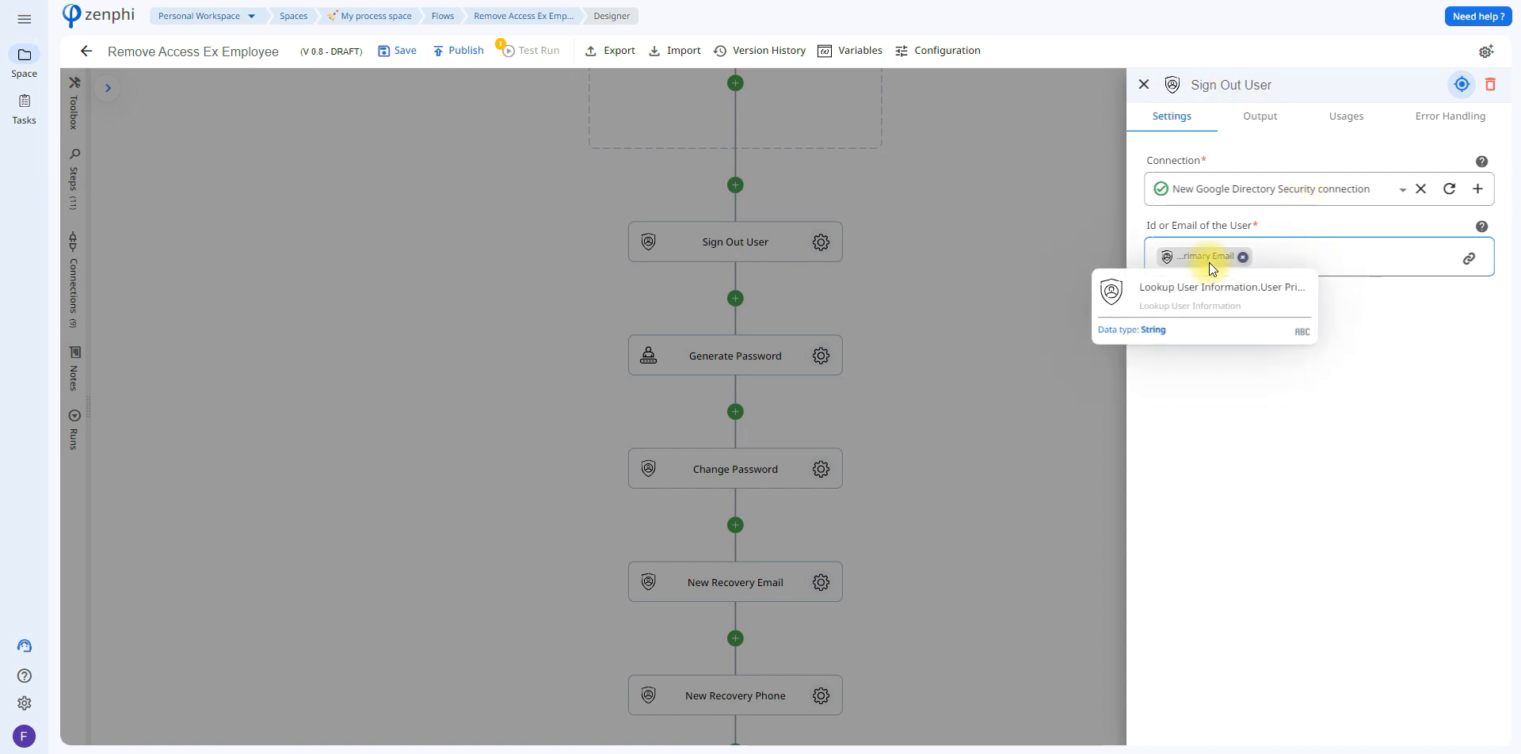
click(1467, 258)
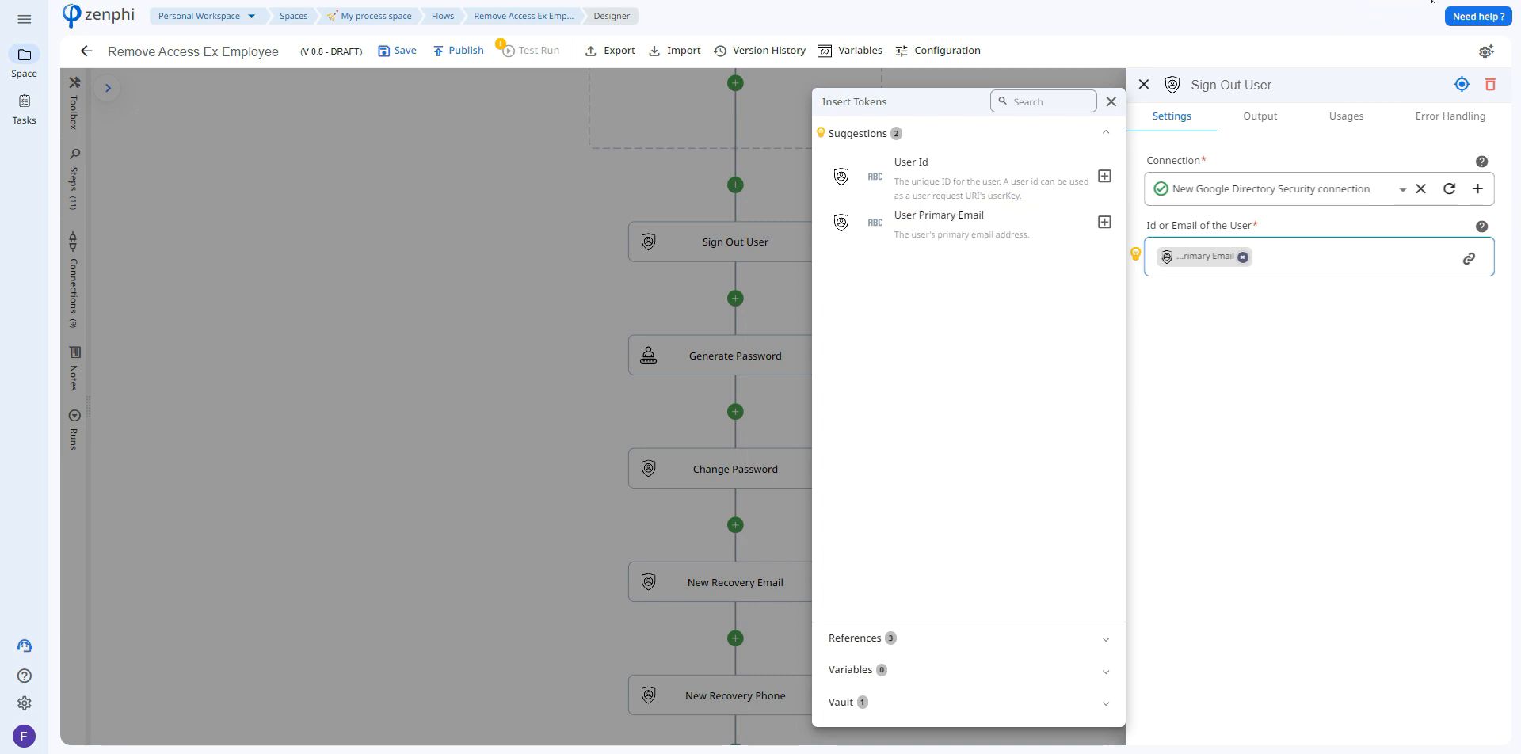
key(Escape)
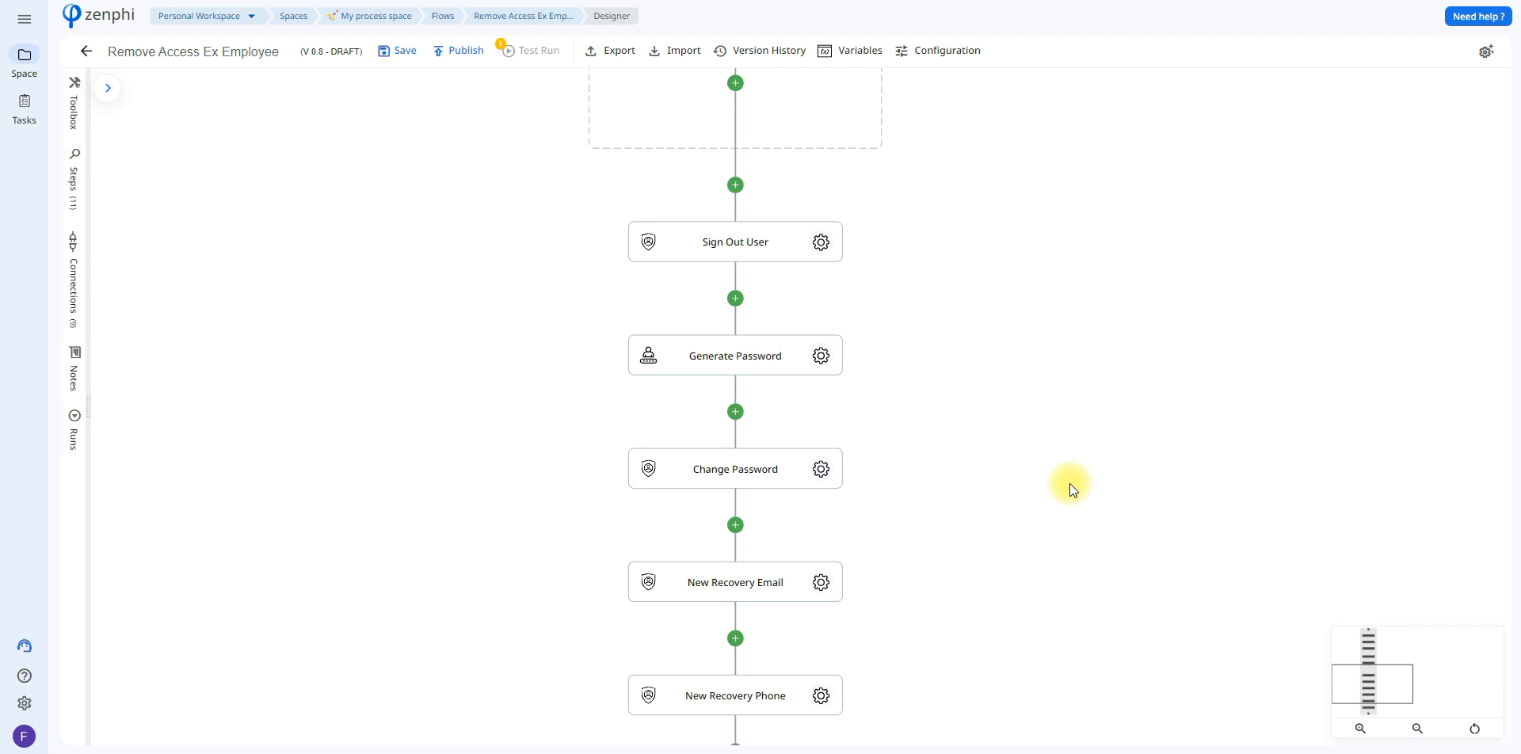
Clear and reselect Password as the field for update in the Change Password step
click(824, 358)
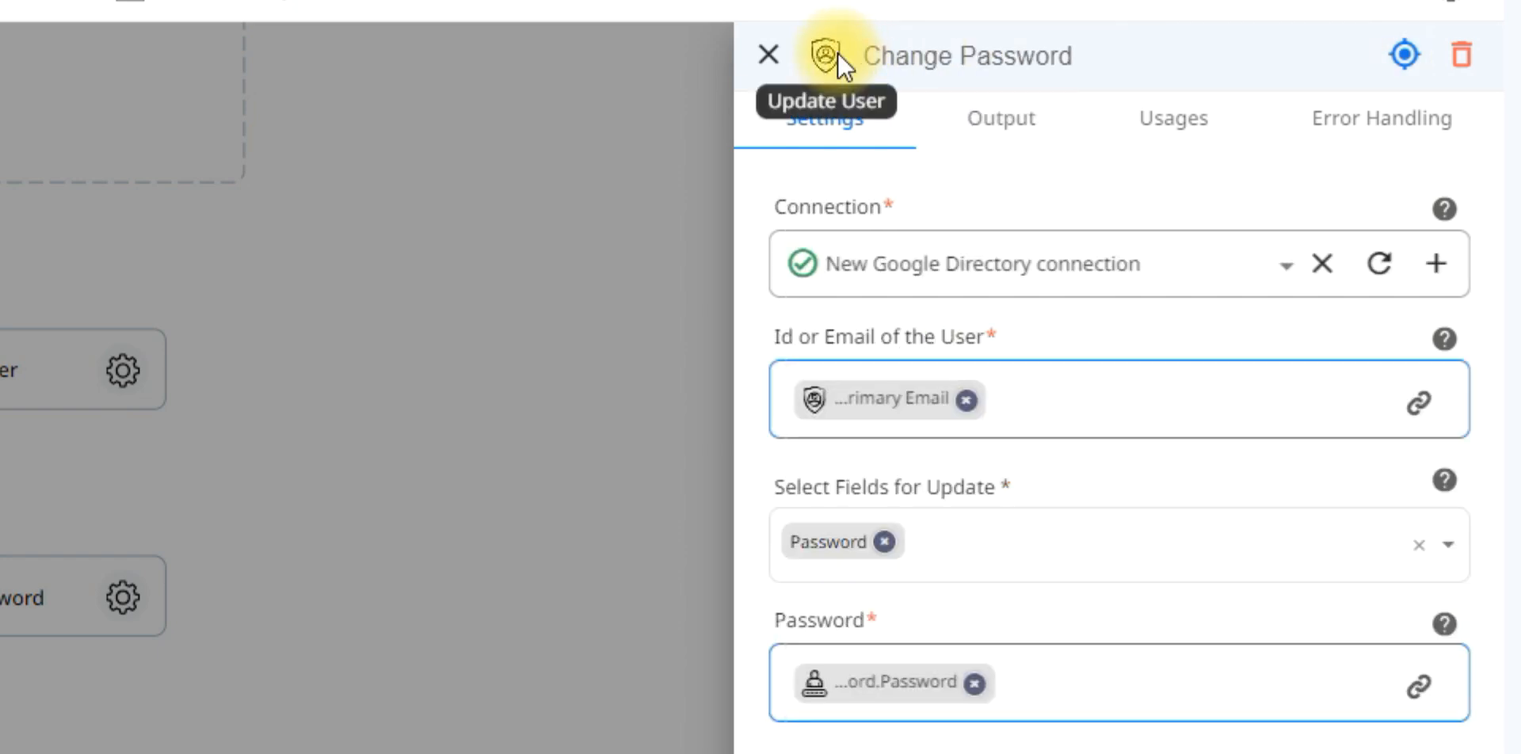
mouse_move(1171, 295)
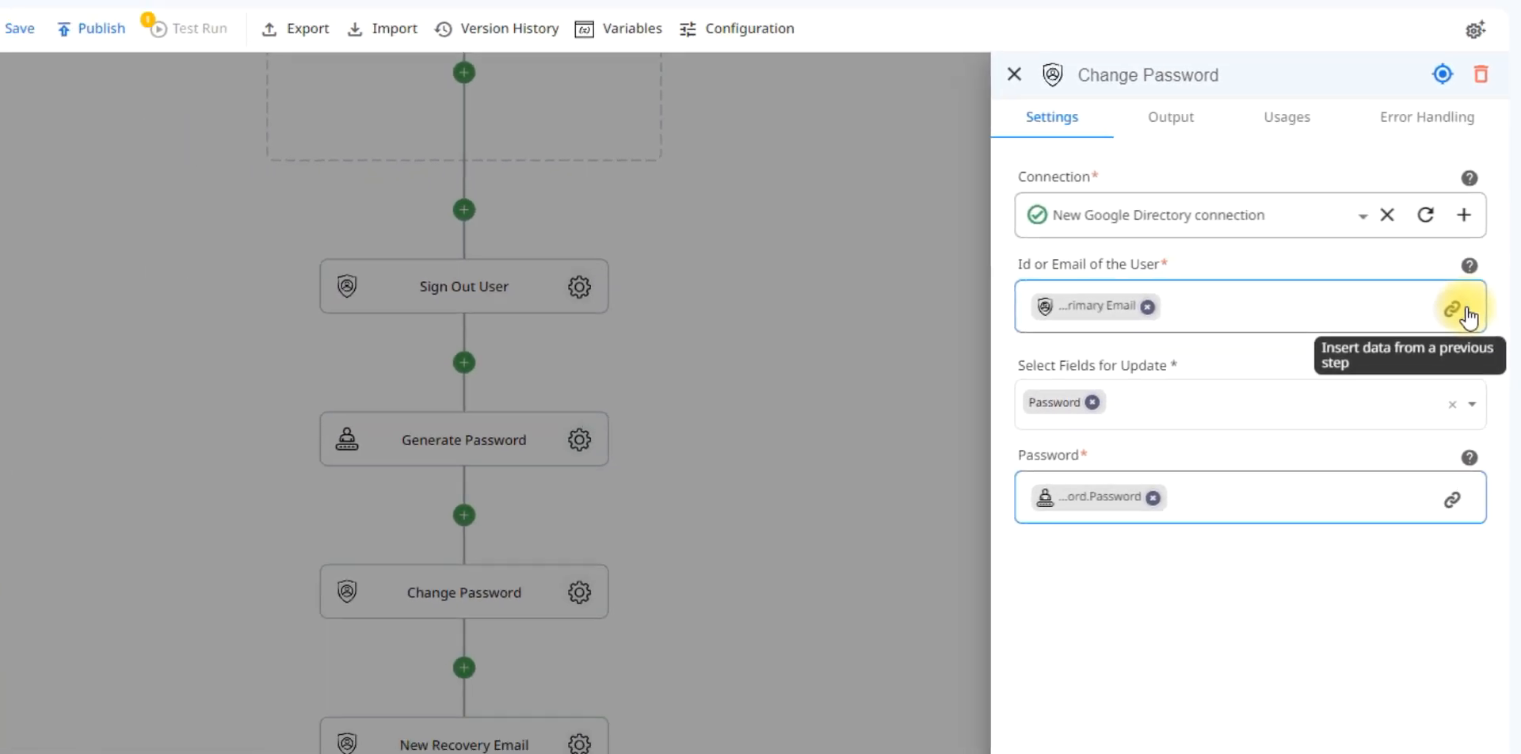
click(1236, 392)
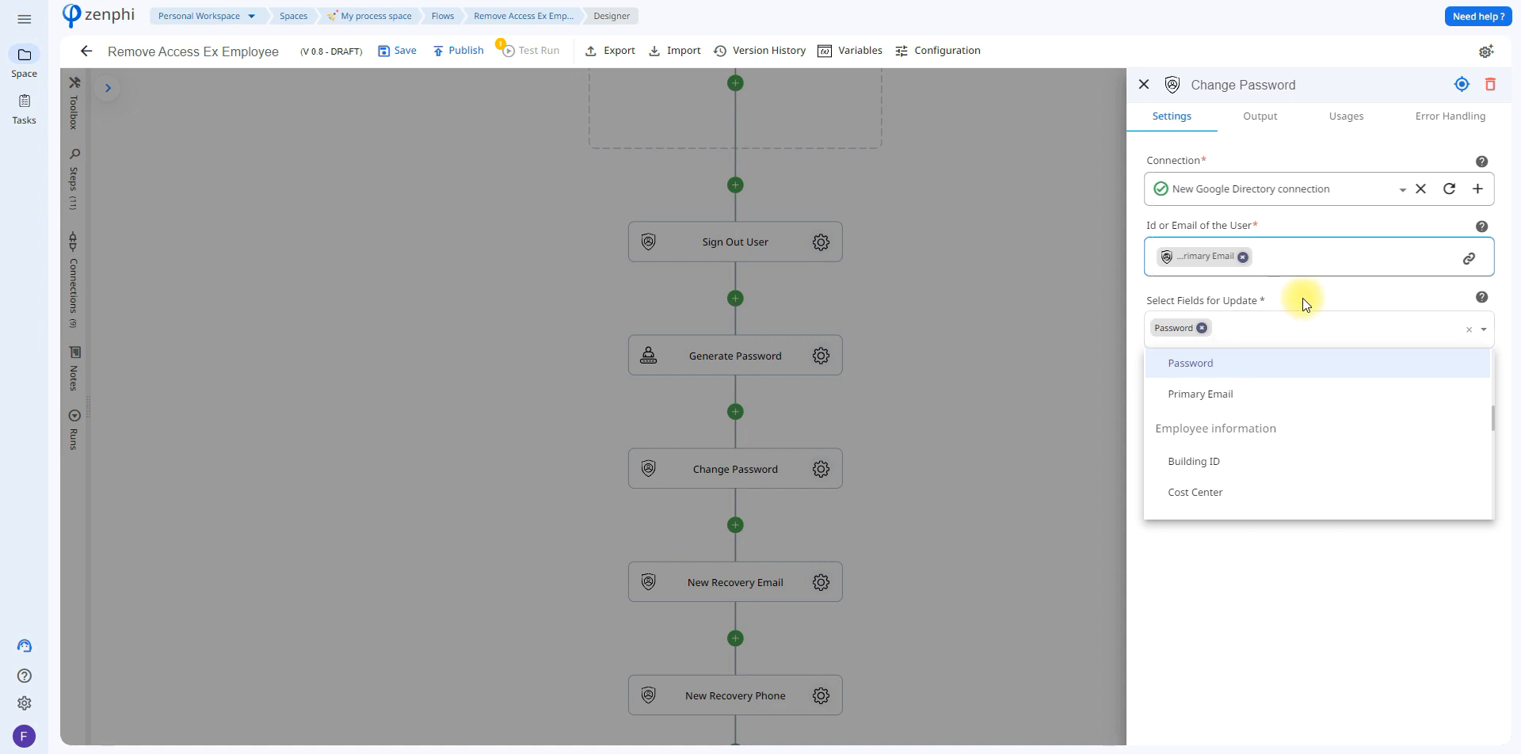
click(1269, 378)
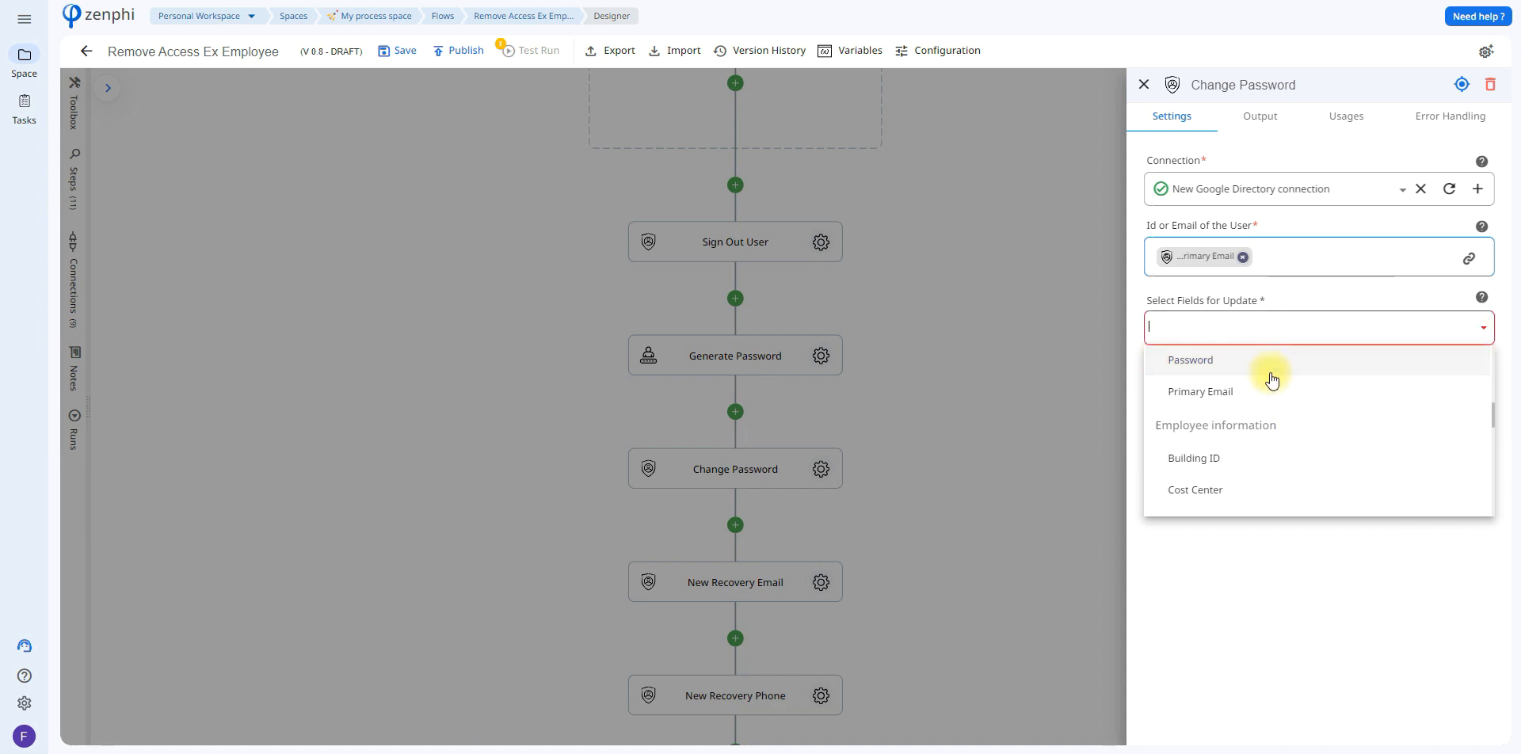
click(1266, 363)
click(1429, 594)
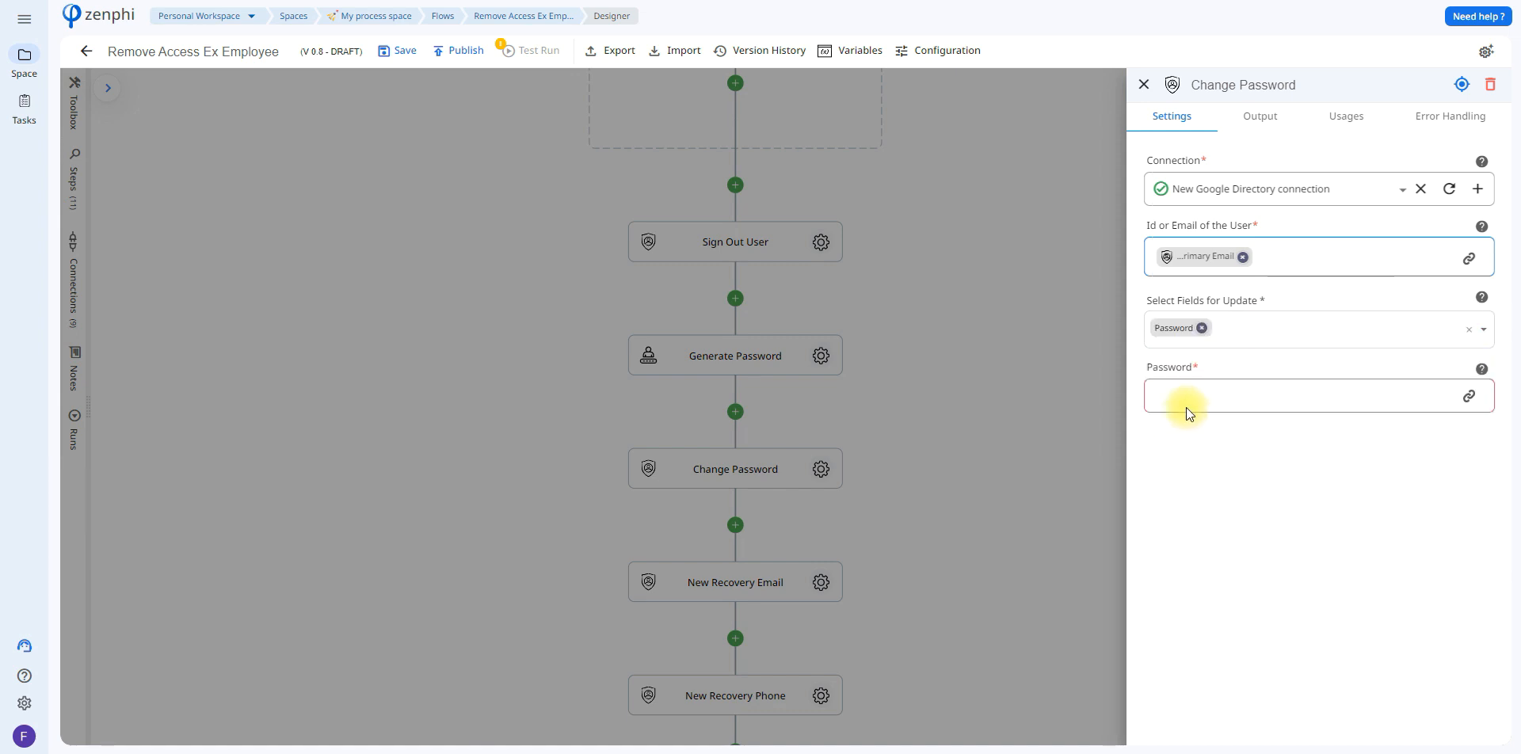
Insert the Generate Password step's Password token as the Change Password step's password, and close the settings
click(1469, 396)
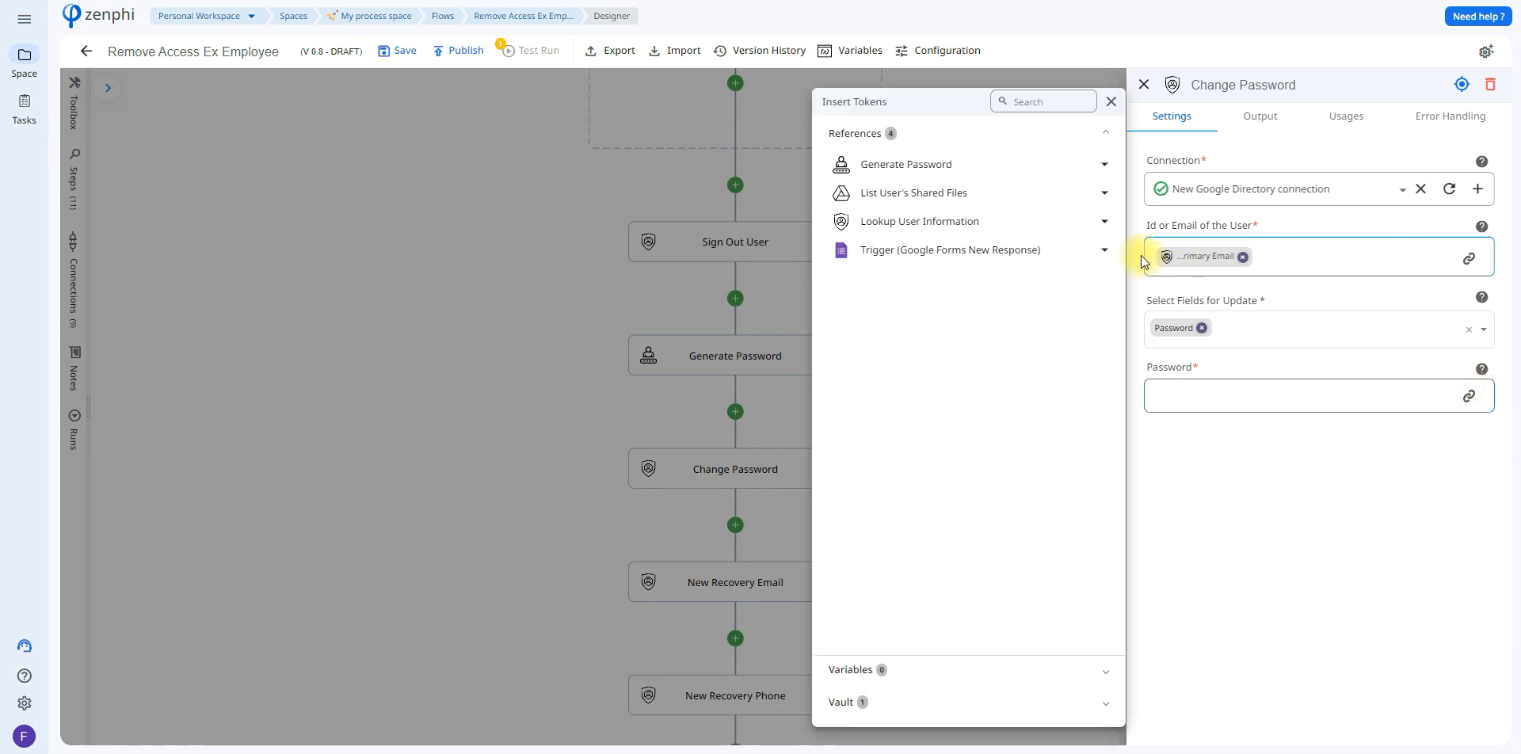
click(1012, 161)
click(1104, 197)
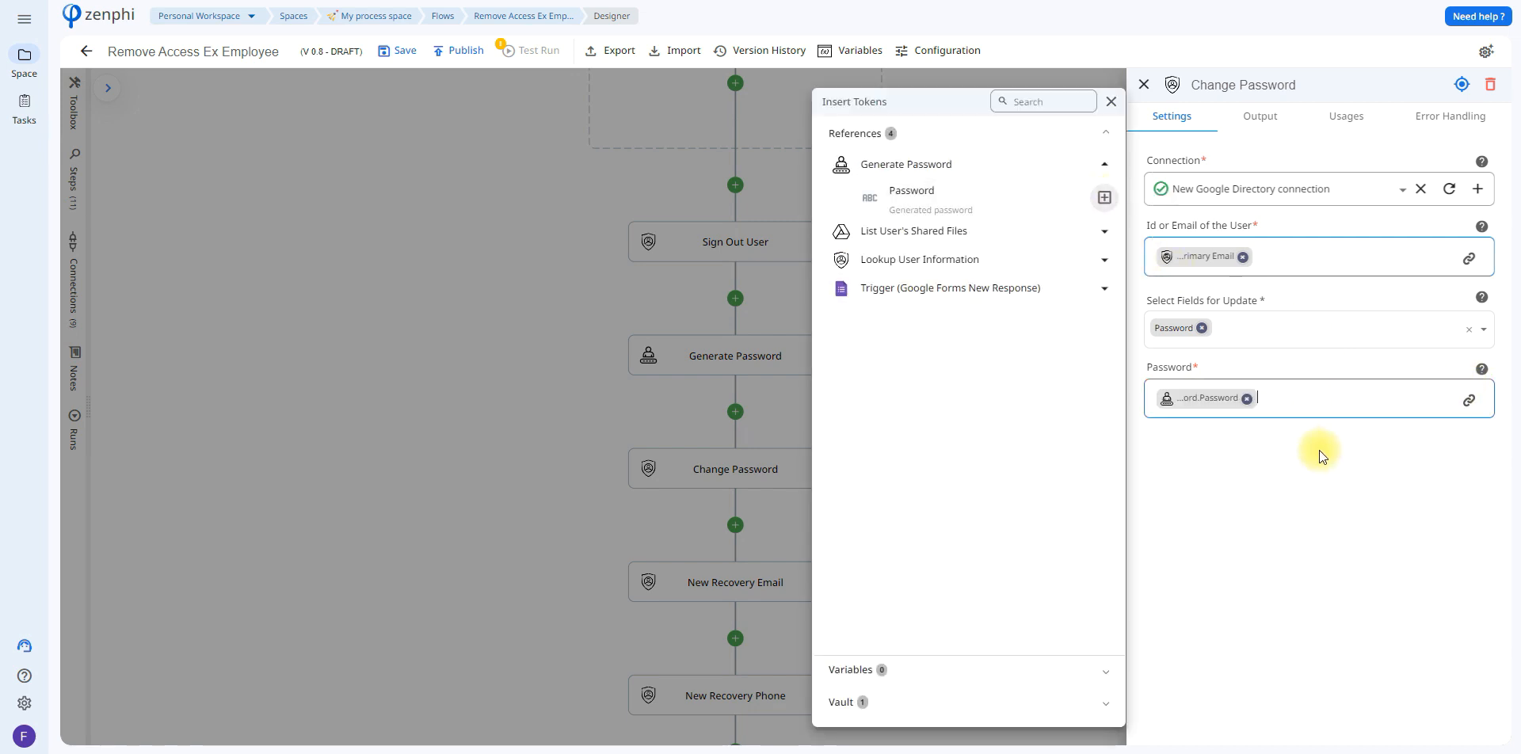
click(1315, 448)
click(944, 548)
Review the New Recovery Email step's fields for update and the form trigger tokens available for Recovery Email
drag(1023, 643, 1003, 509)
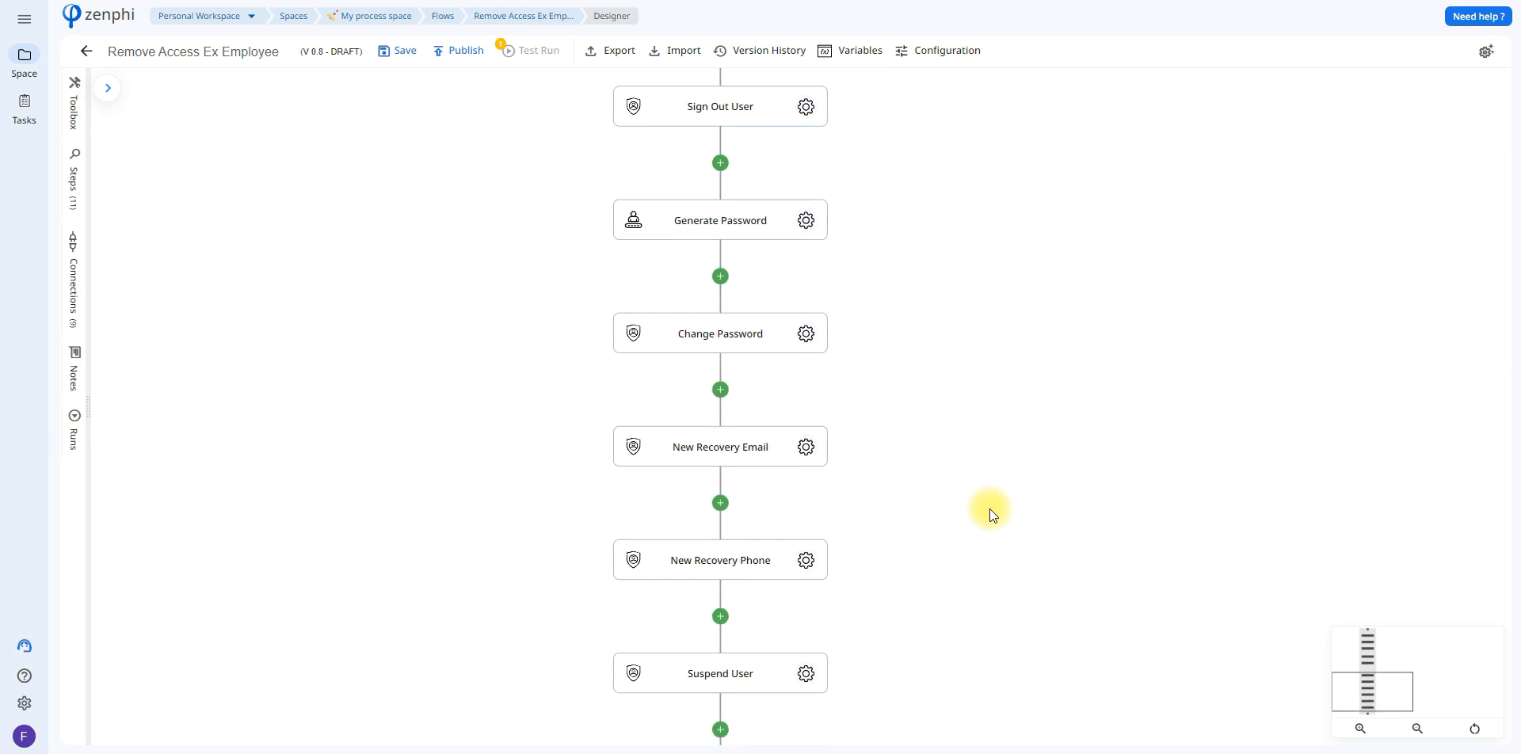
click(809, 448)
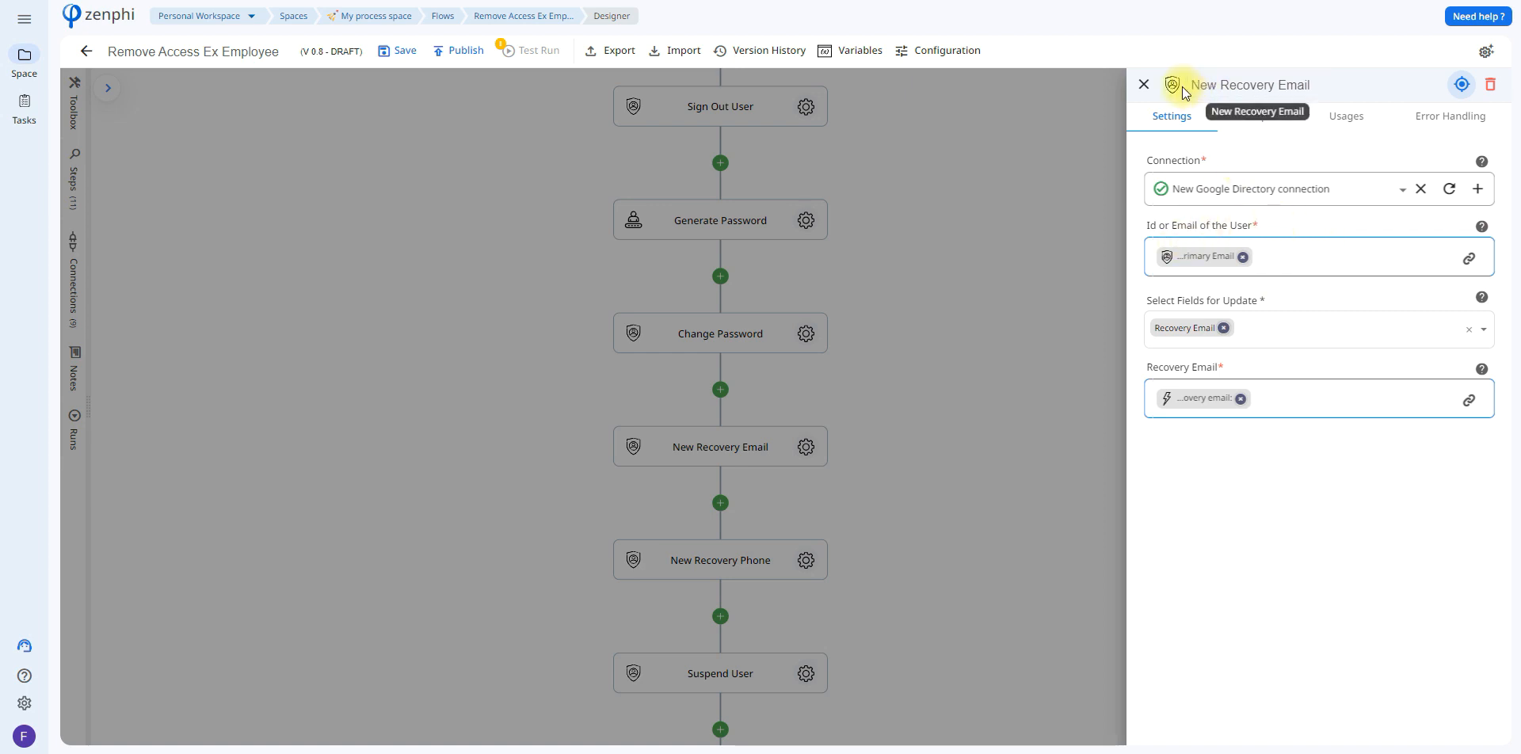
click(1399, 318)
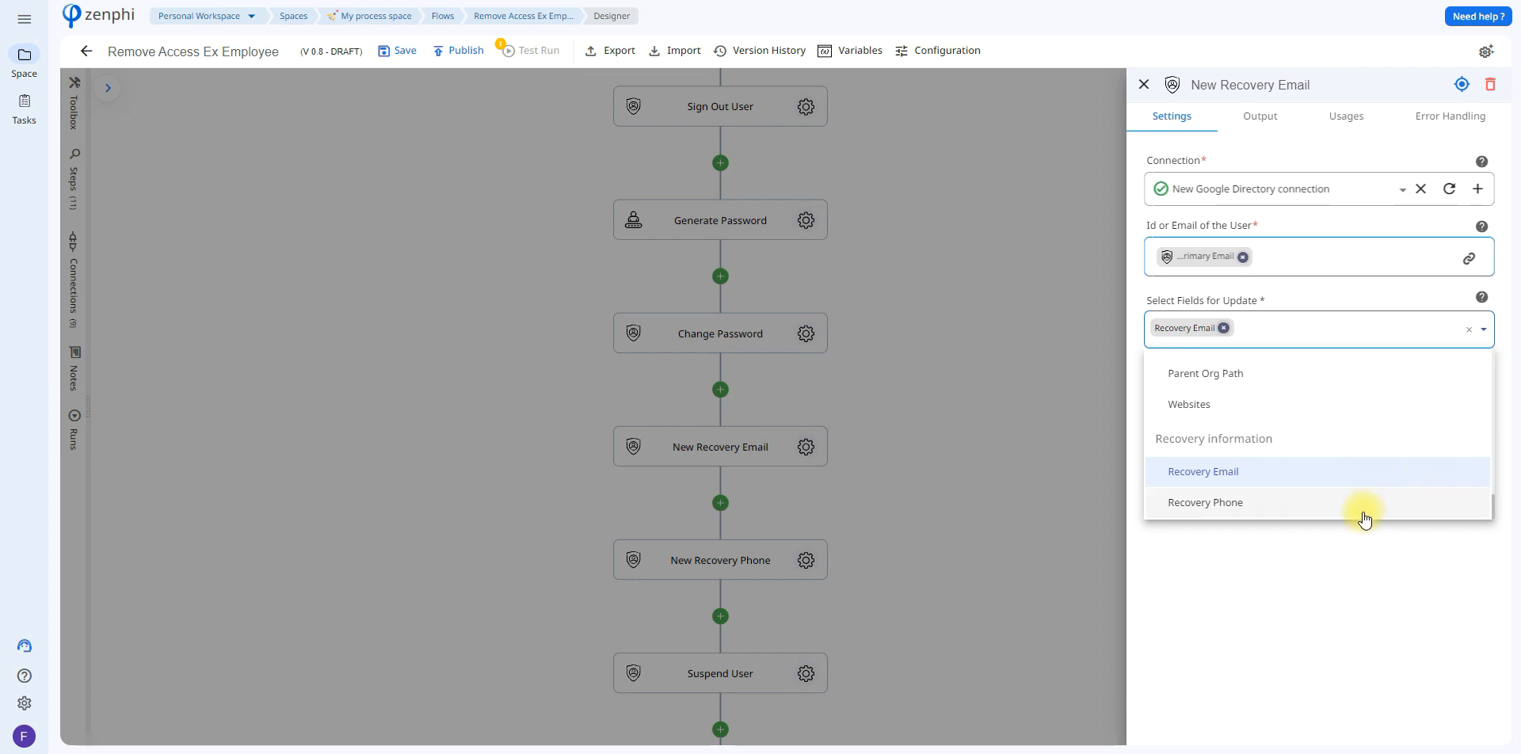
click(1376, 552)
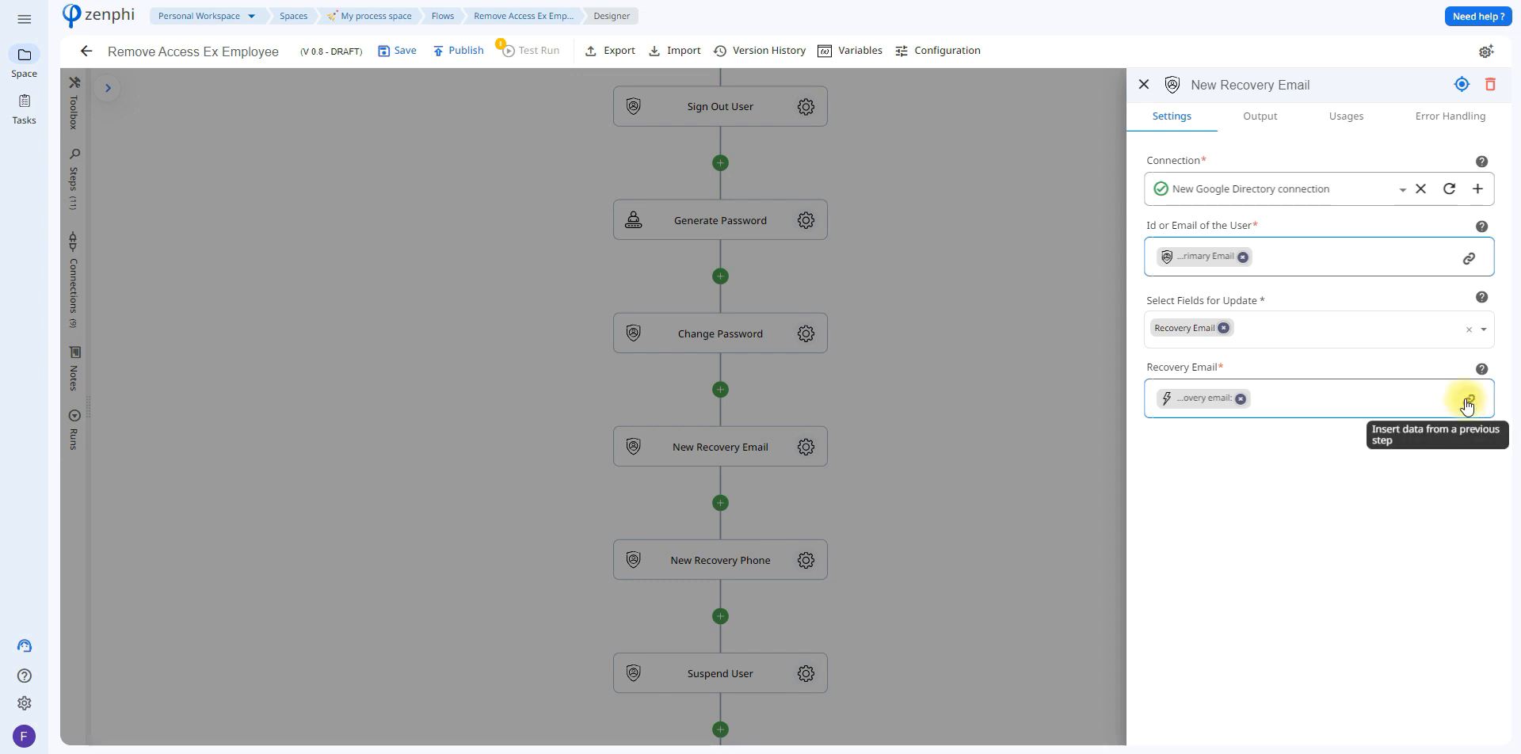
click(1468, 400)
click(1080, 281)
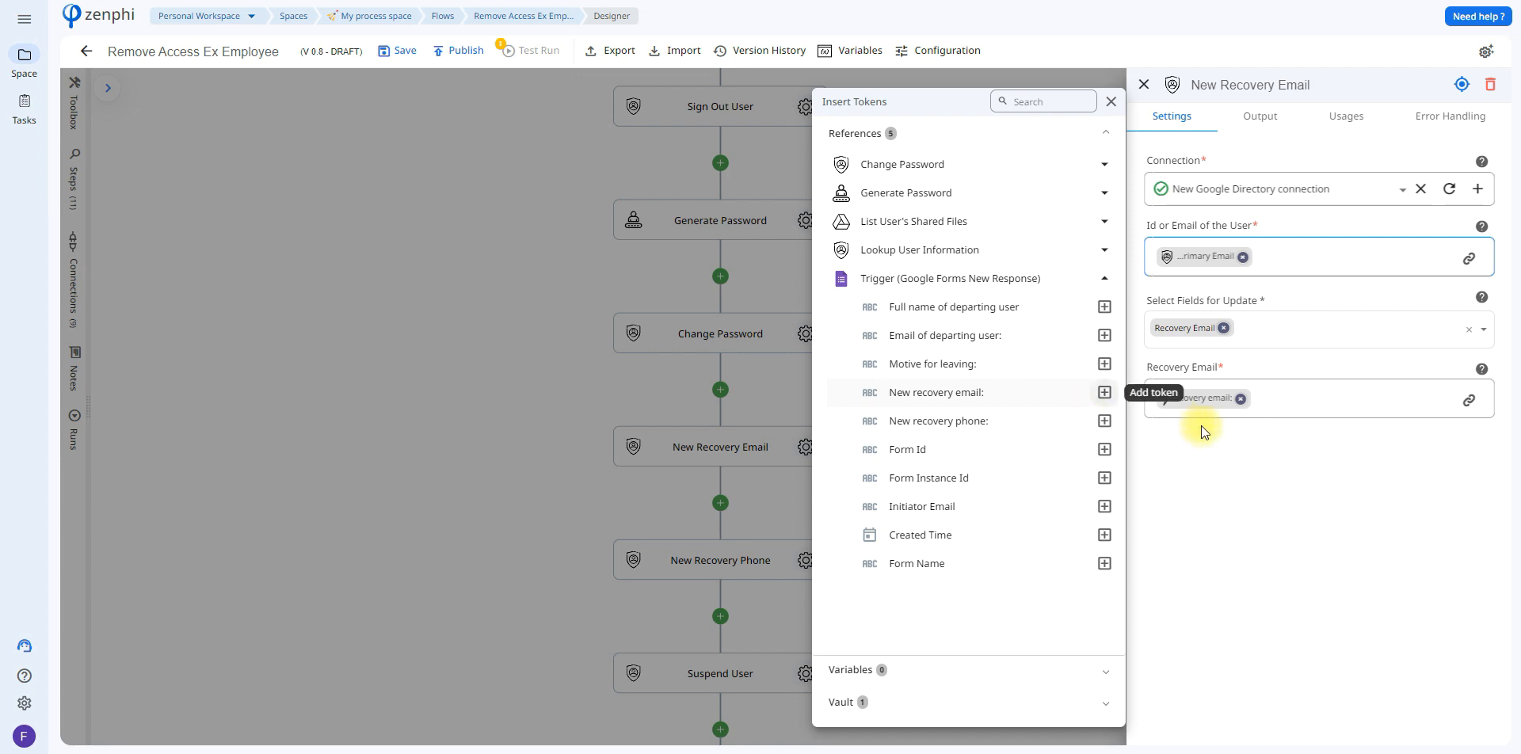
click(1284, 474)
click(1019, 558)
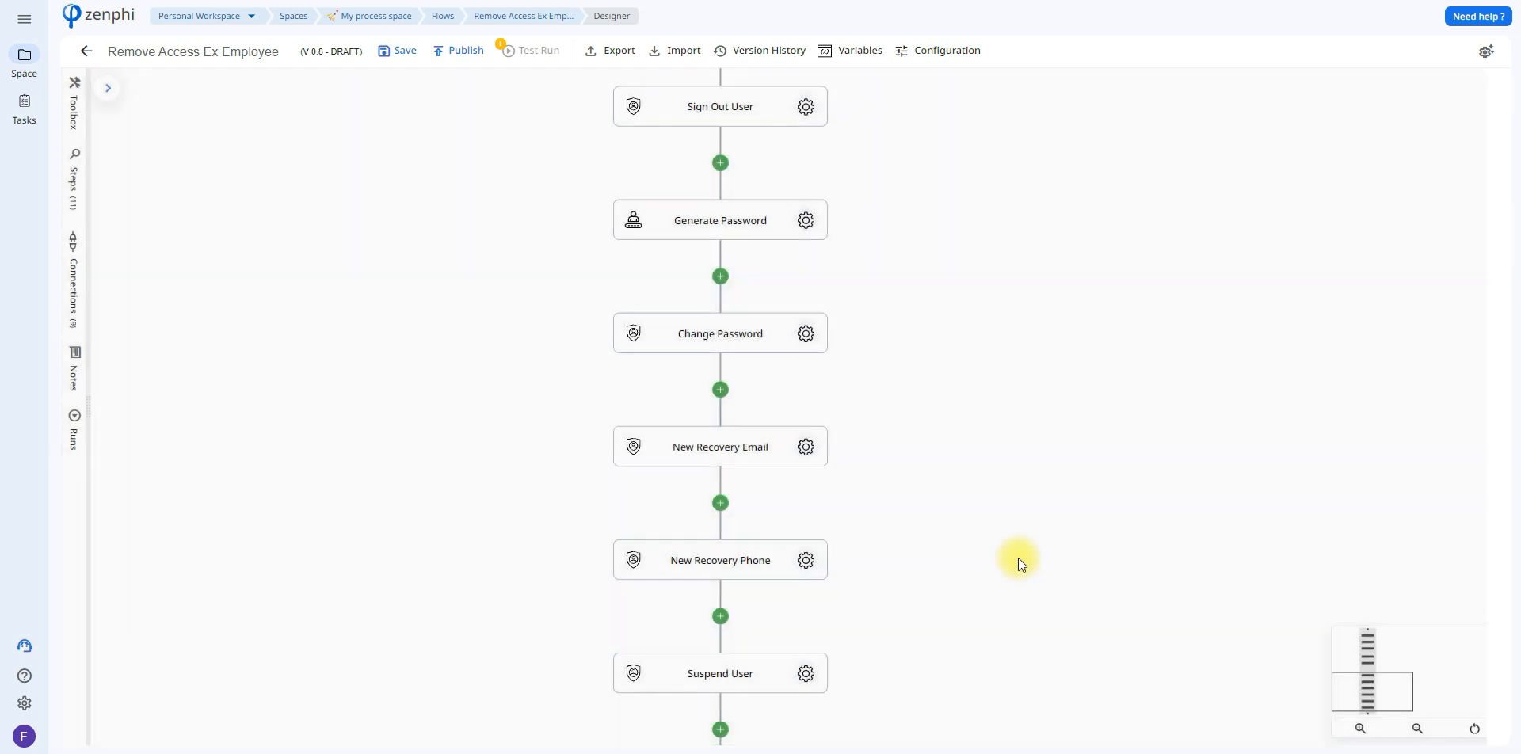
Review the New Recovery Phone step's fields for update and the form trigger tokens available for Recovery Phone
click(808, 563)
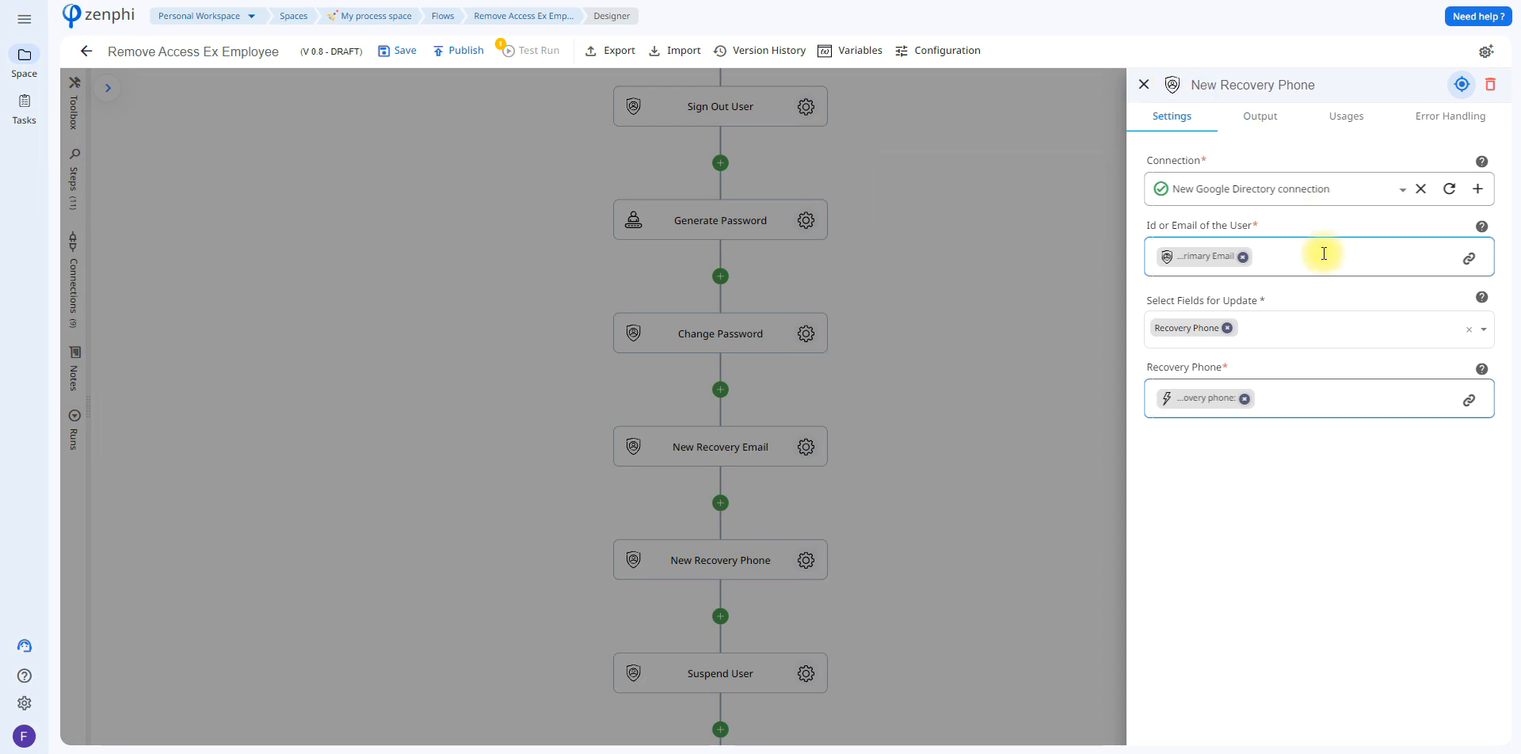
click(1309, 321)
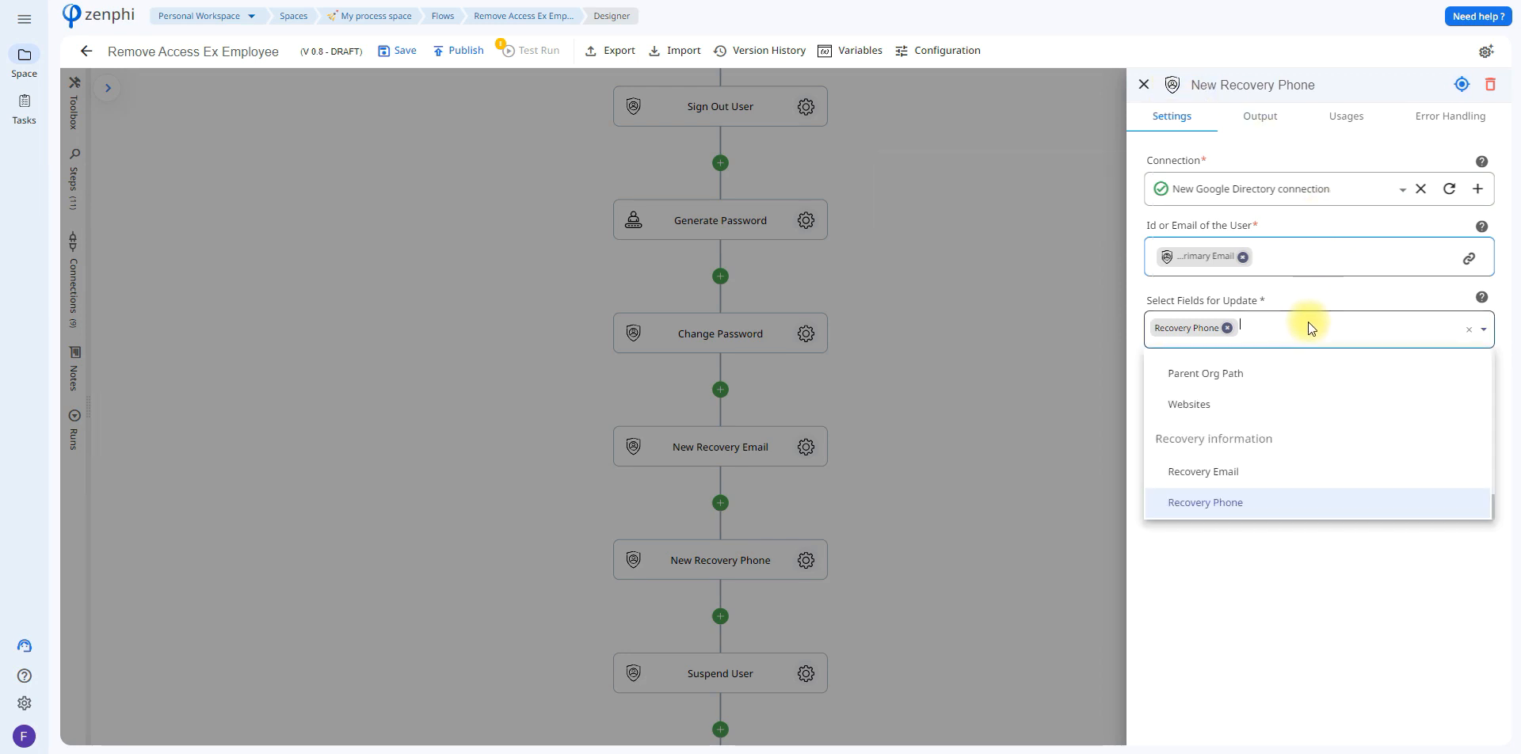
click(1402, 537)
click(1468, 401)
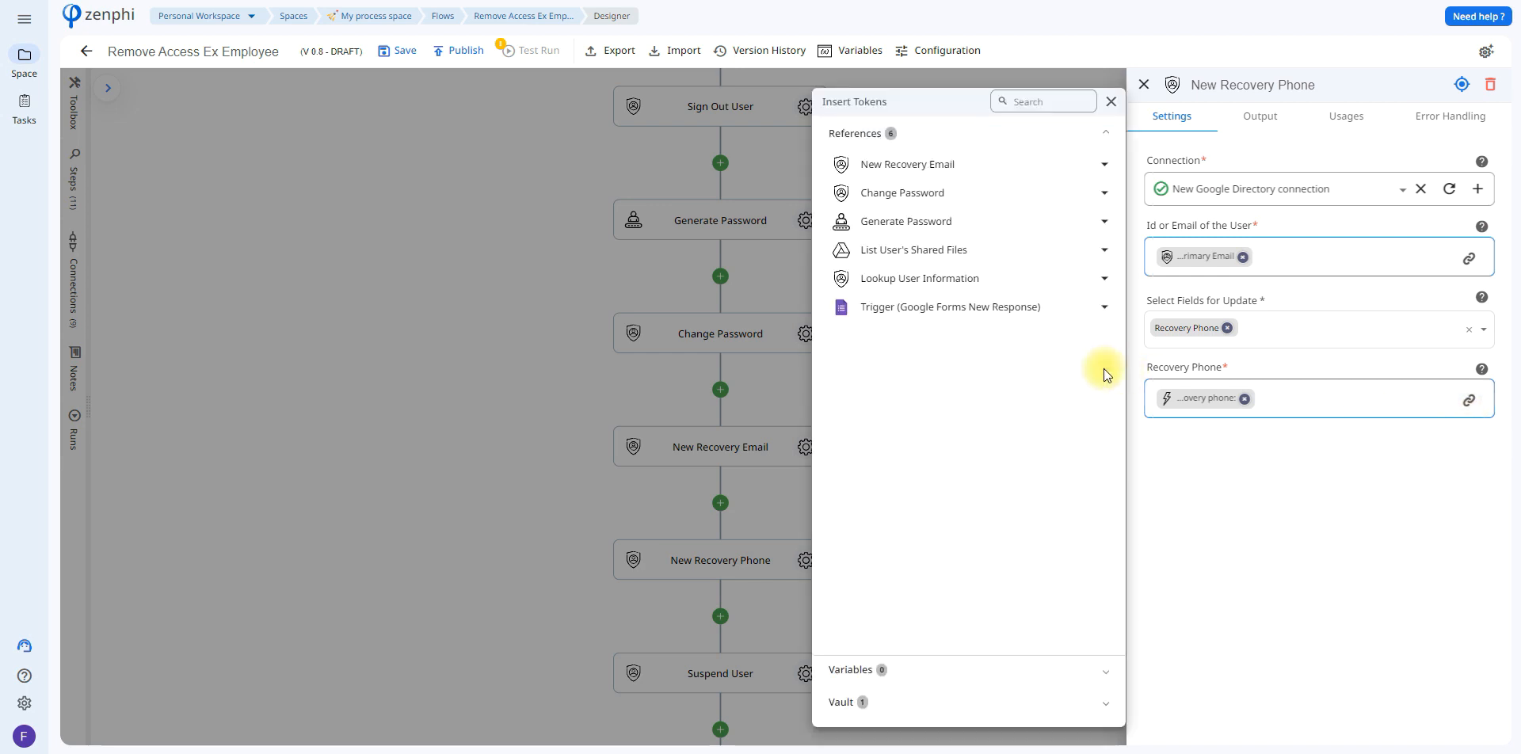
click(1038, 320)
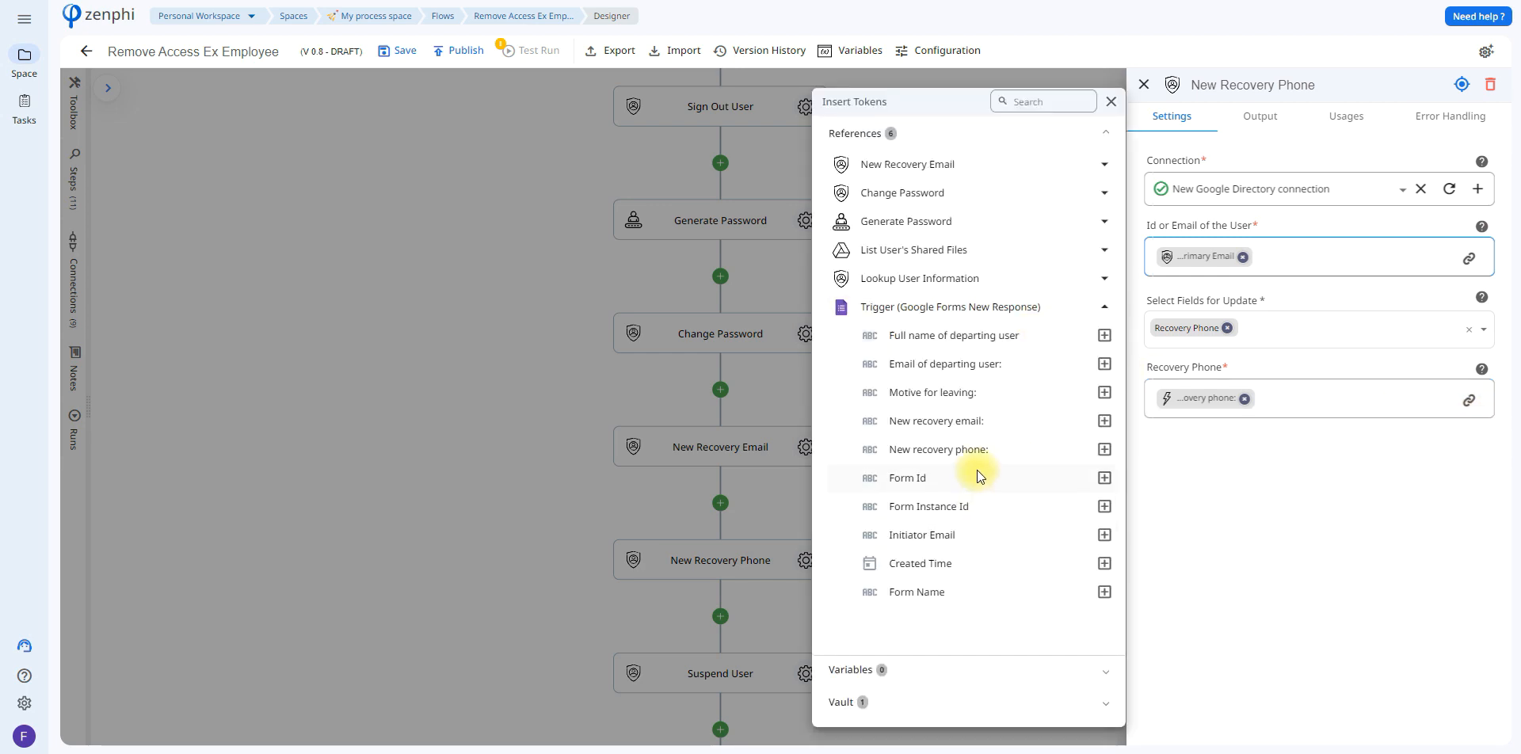
click(1223, 497)
click(962, 568)
Examine the Suspended and Archive choices of the Suspend User step at the end of the flow
drag(982, 588, 948, 431)
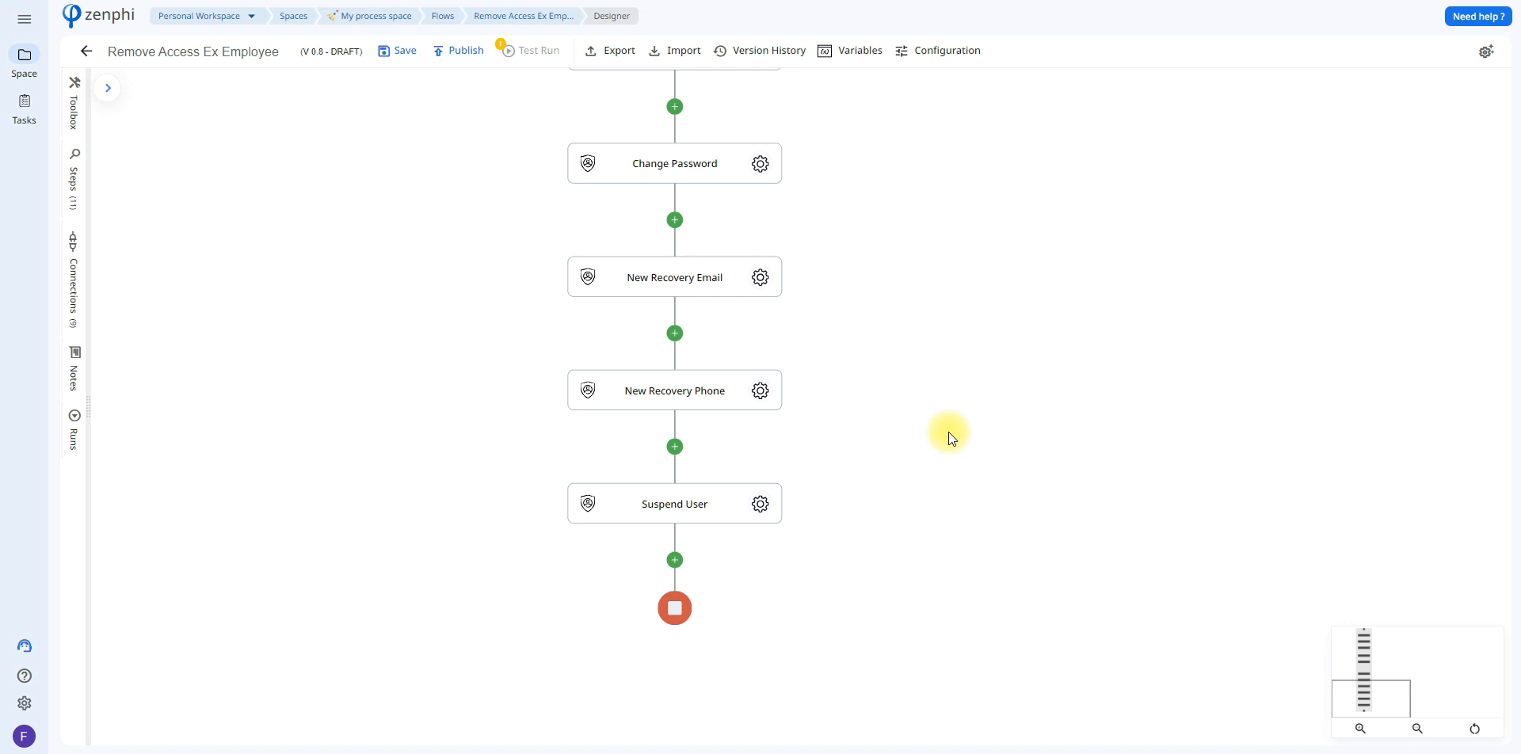
drag(884, 464, 887, 479)
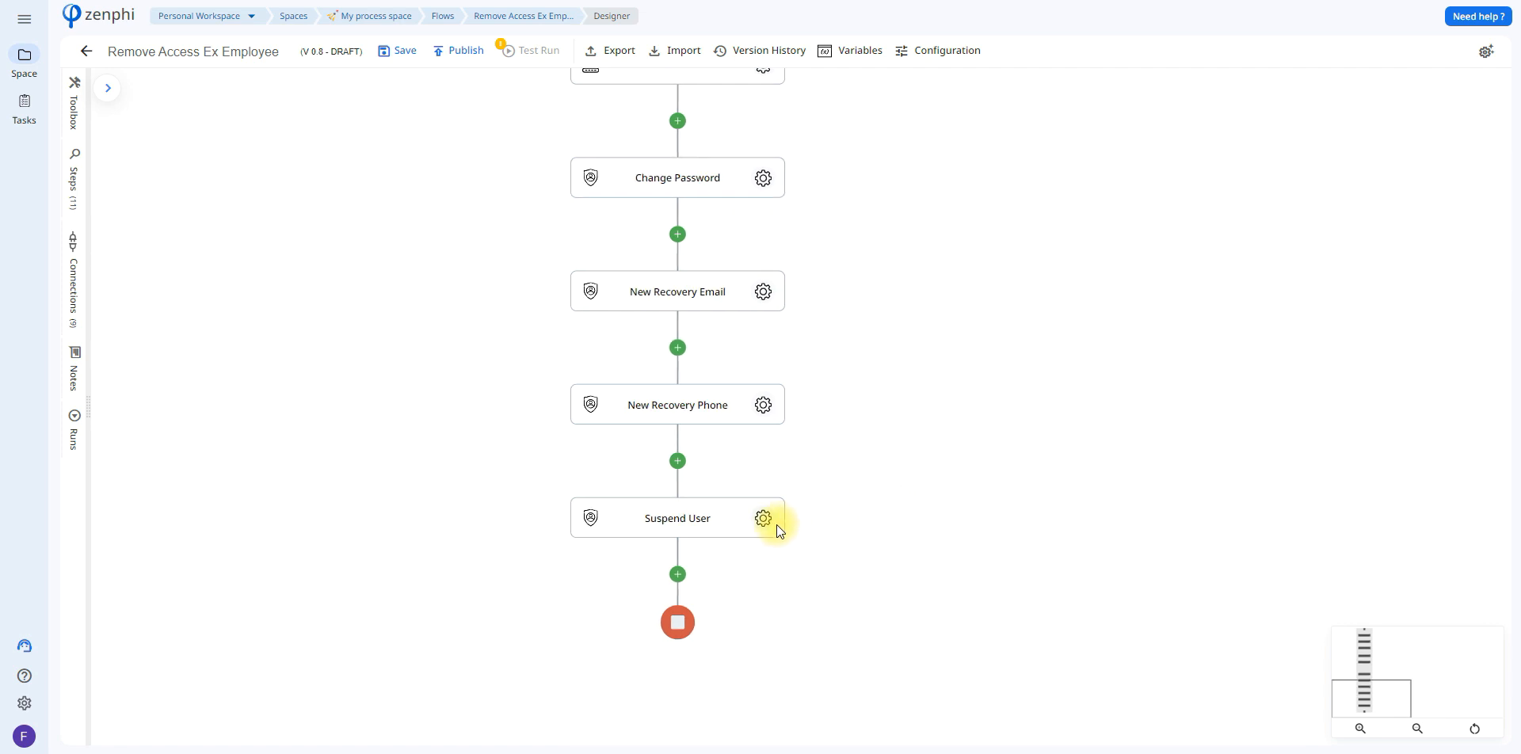
click(763, 519)
click(1038, 233)
click(763, 519)
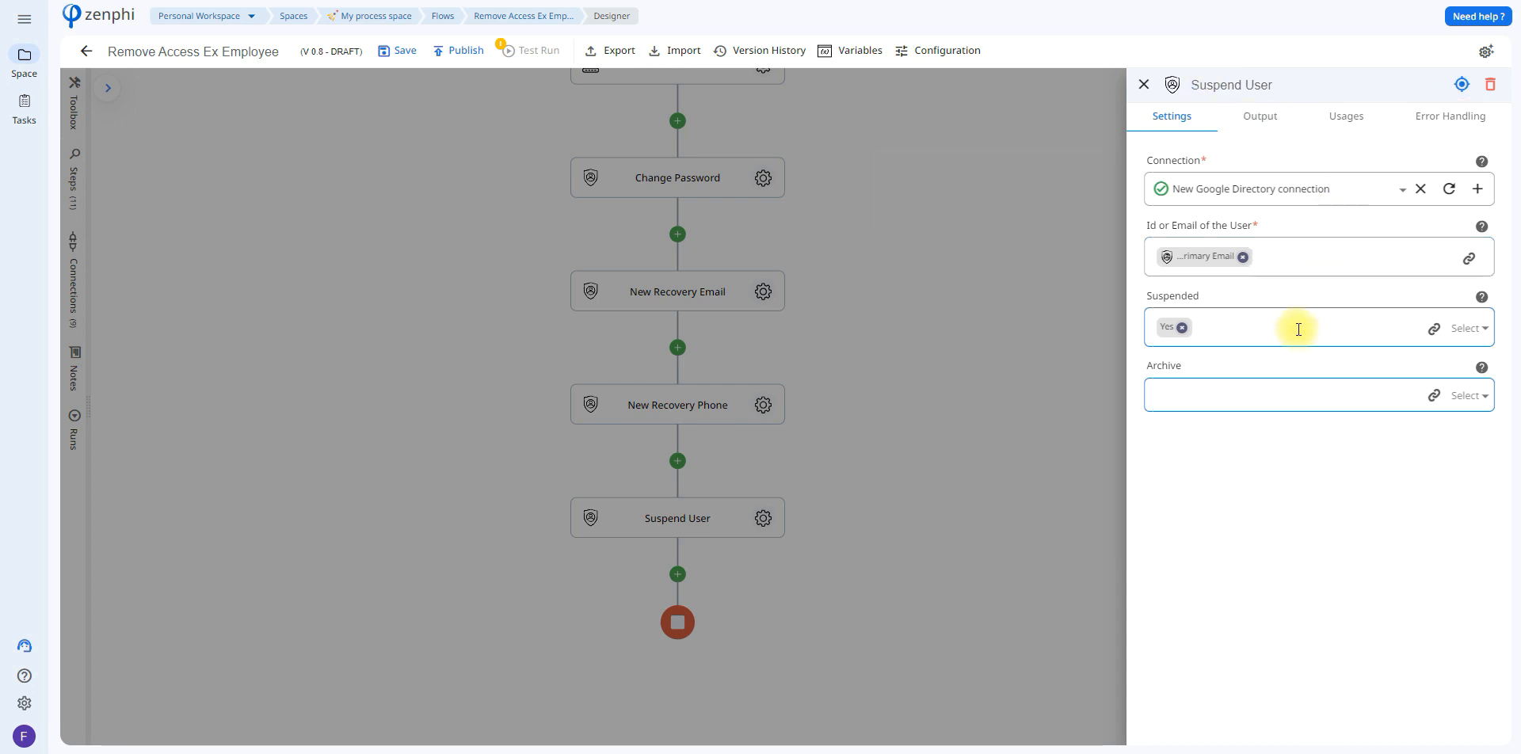
click(1468, 334)
click(1453, 465)
click(1478, 398)
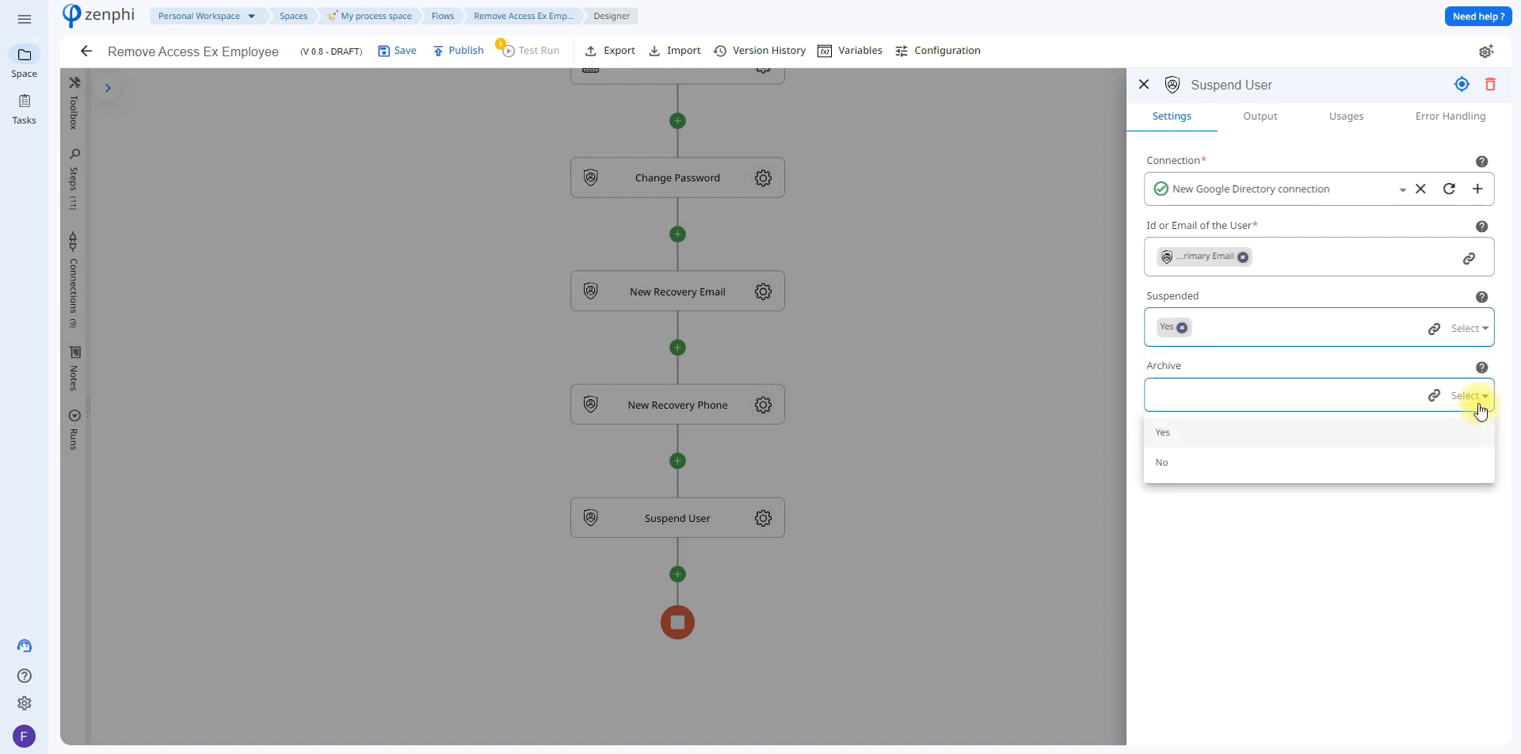